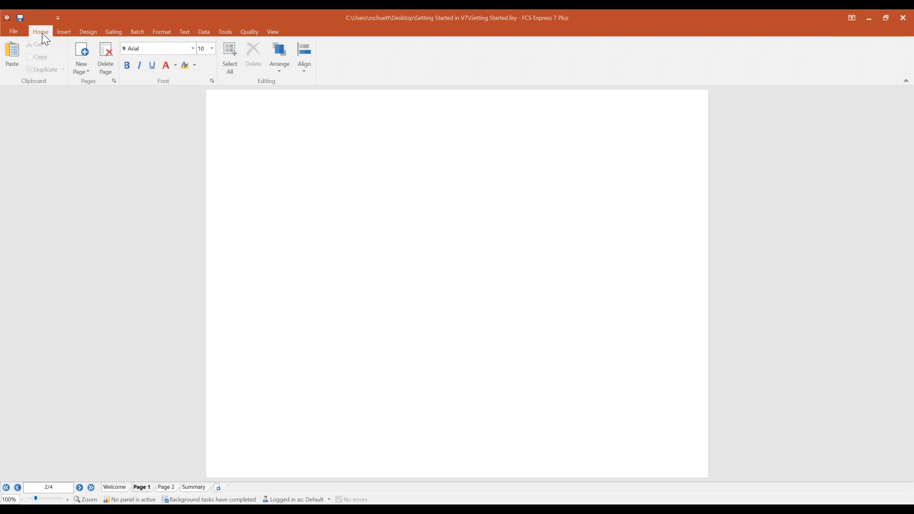
click(89, 32)
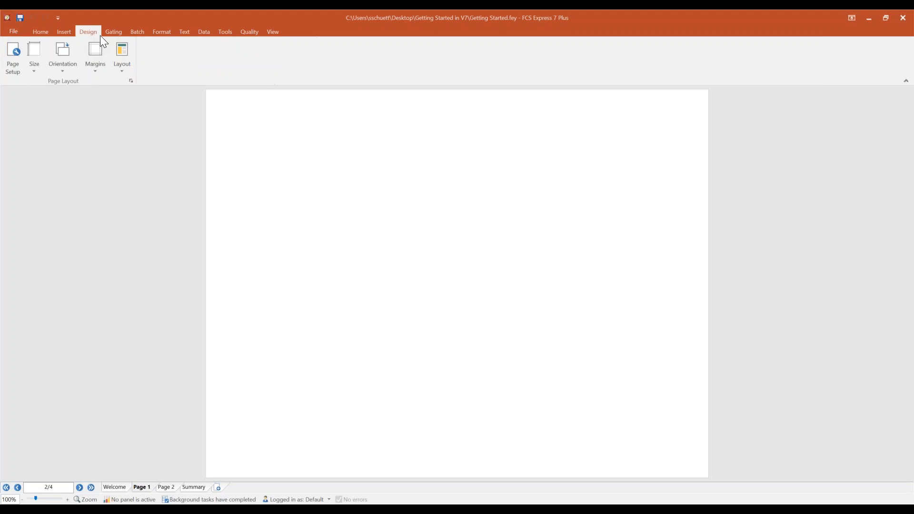
click(67, 65)
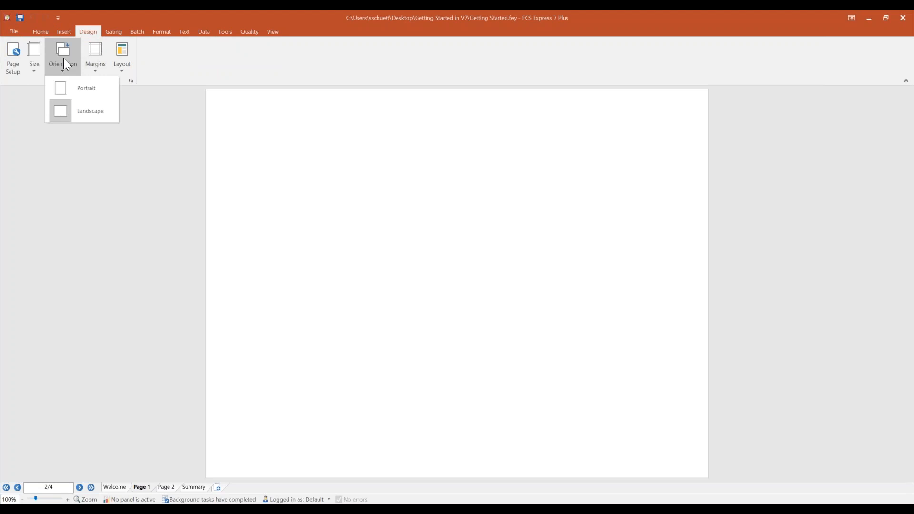
click(119, 71)
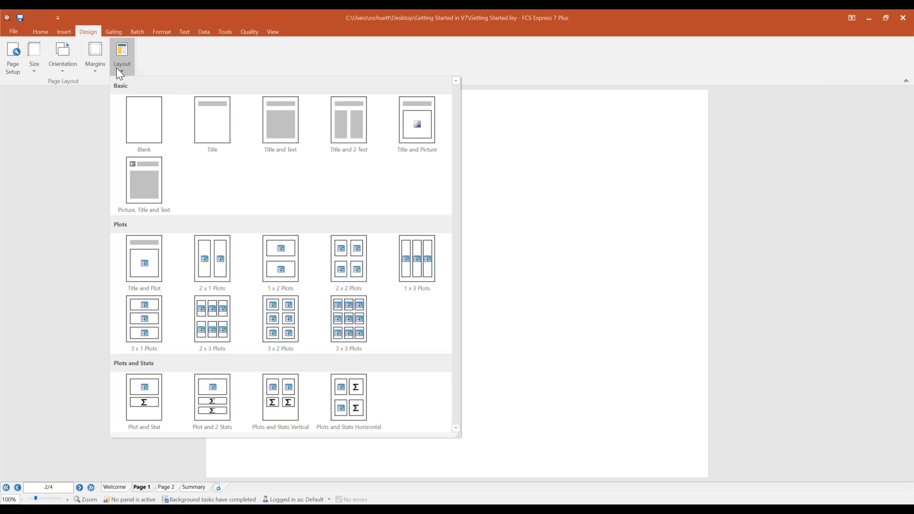
click(84, 33)
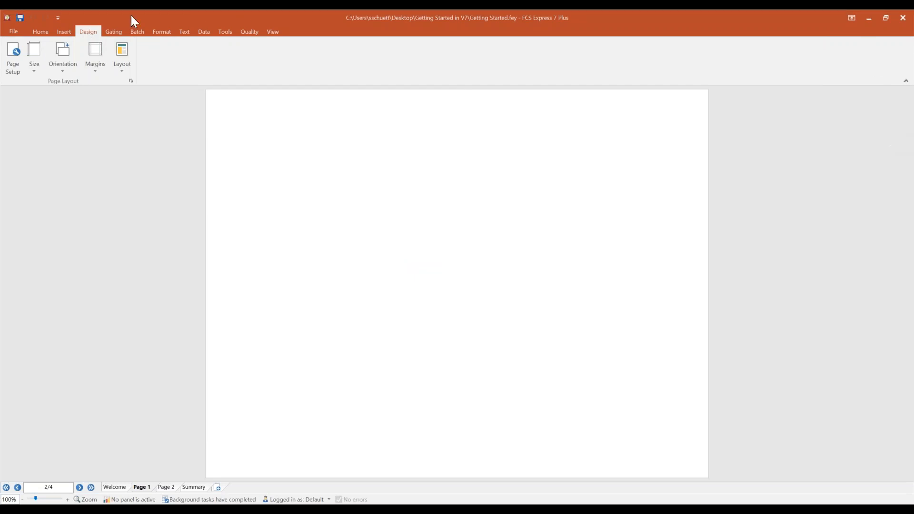
Step: Insert a Color Dot plot in the upper-left corner of Page 1 using the data file 42700040.001.fcs
click(62, 34)
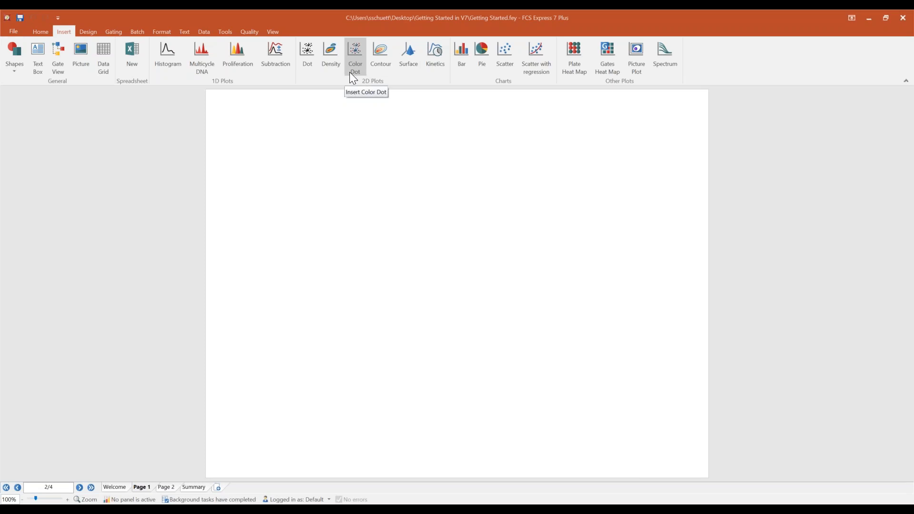
click(355, 55)
mouse_move(210, 94)
mouse_down()
mouse_move(254, 190)
mouse_move(348, 214)
mouse_up()
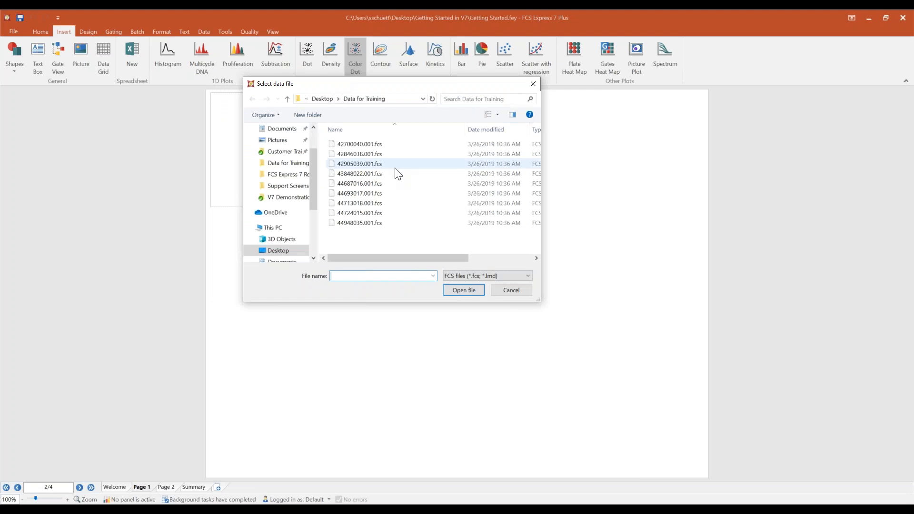
click(363, 147)
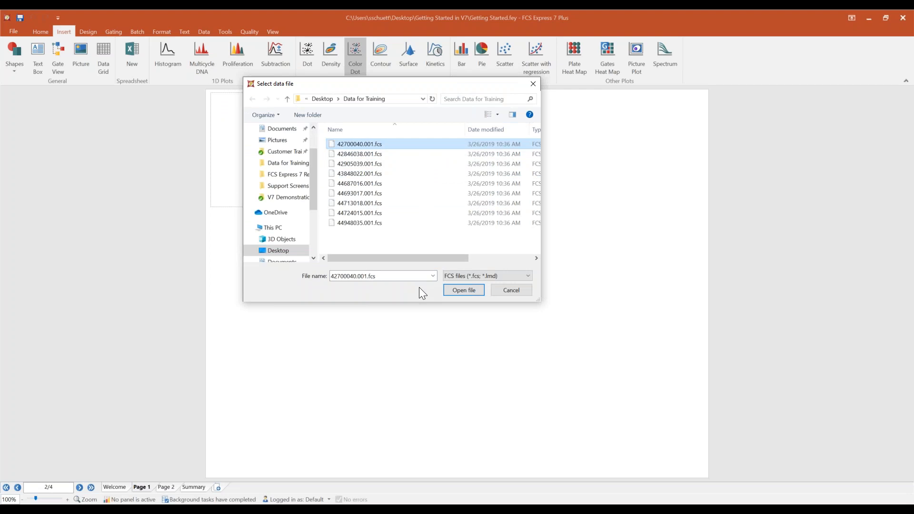
click(456, 290)
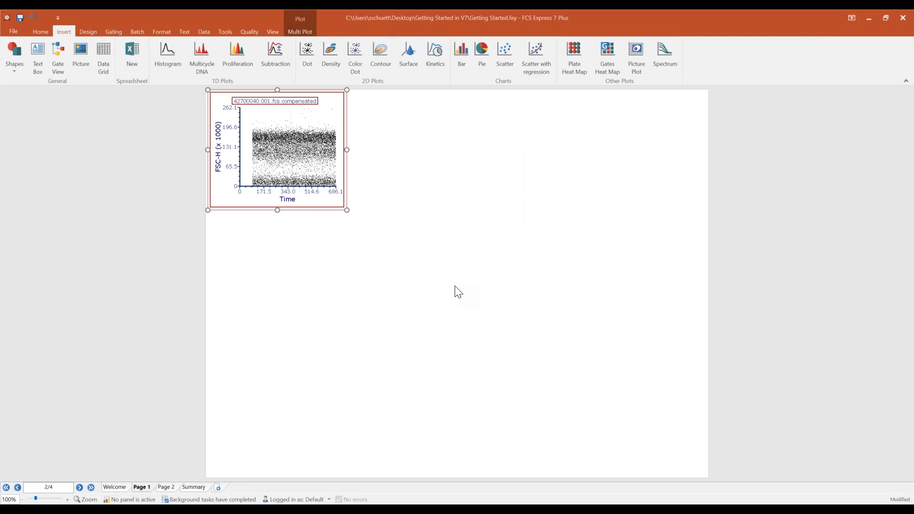
Step: Set the plot's X axis to FSC-H and Y axis to SSC-A, and move the plot slightly down the page
click(292, 202)
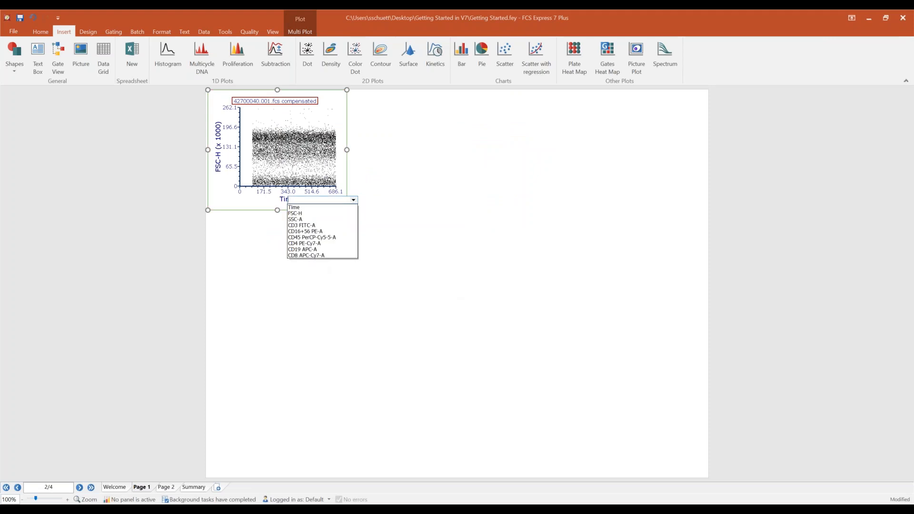
click(303, 214)
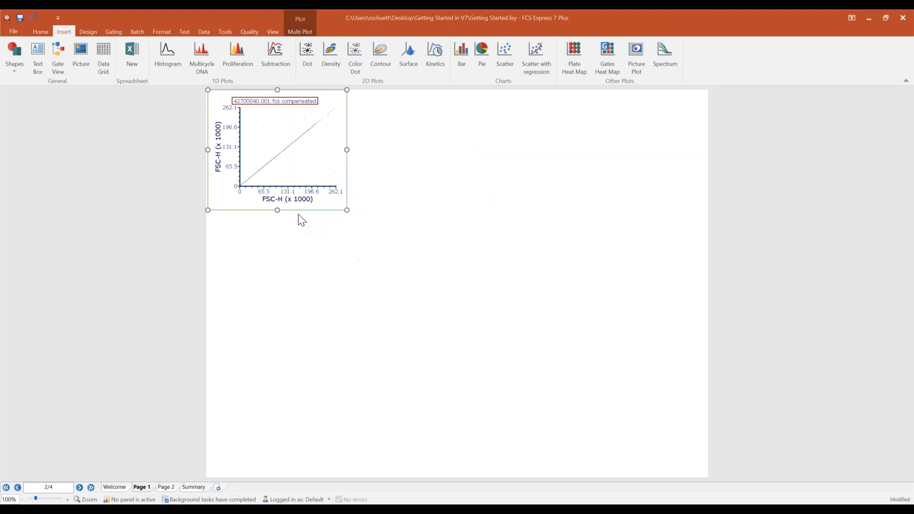
click(219, 151)
click(273, 167)
text(ss)
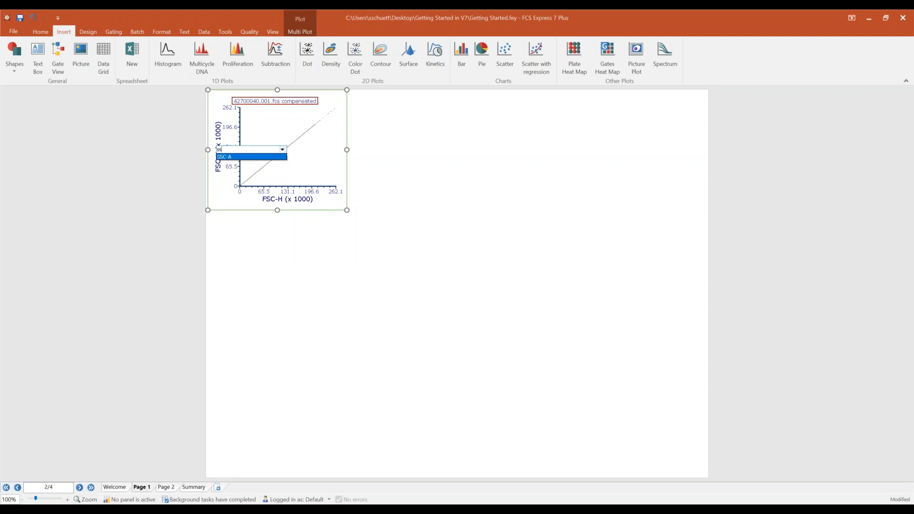
click(248, 163)
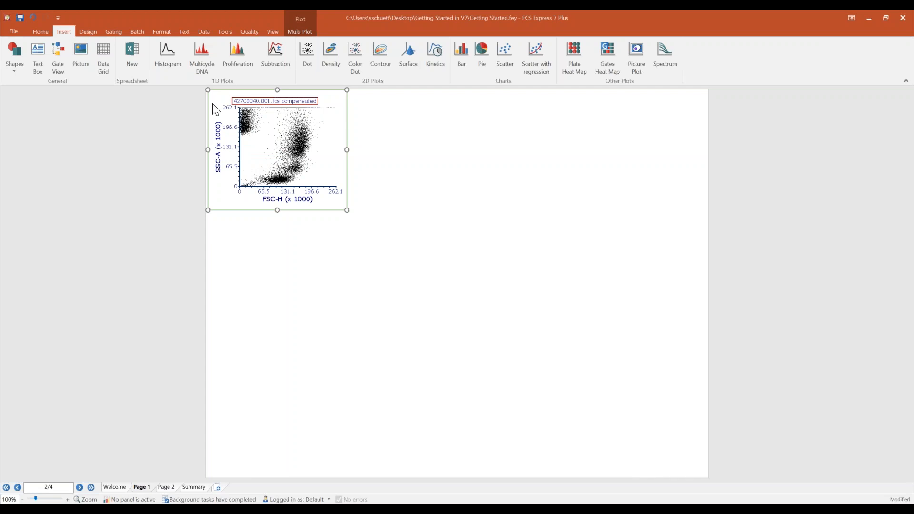
drag(227, 91, 227, 98)
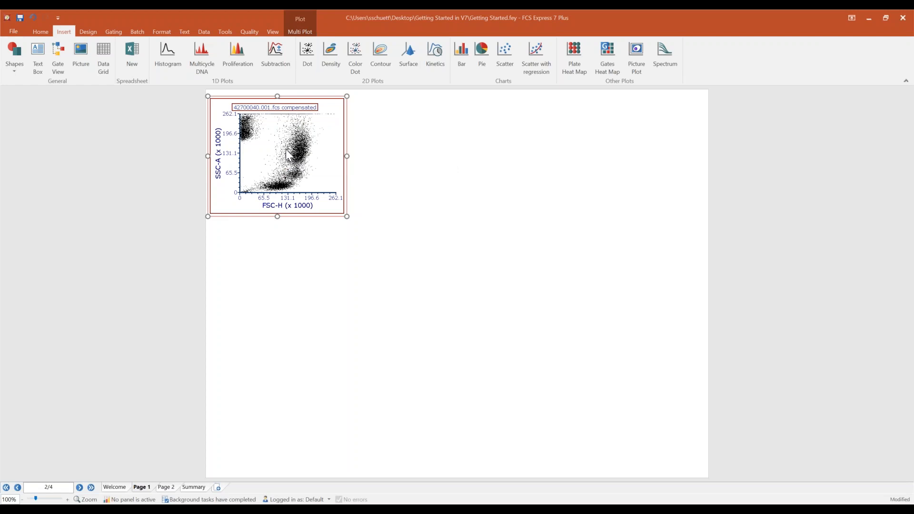
Step: Swap the parameters between the plot's X and Y axes and swap them back
click(271, 203)
click(252, 166)
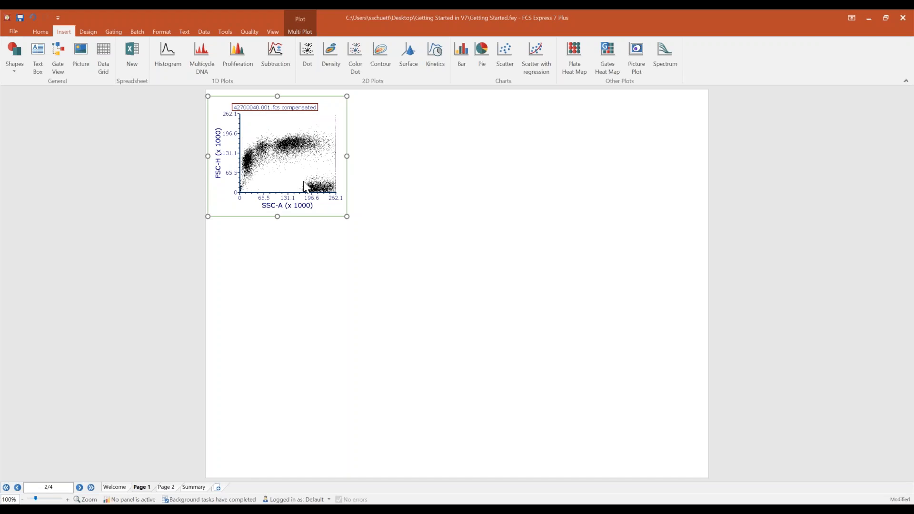
key(space)
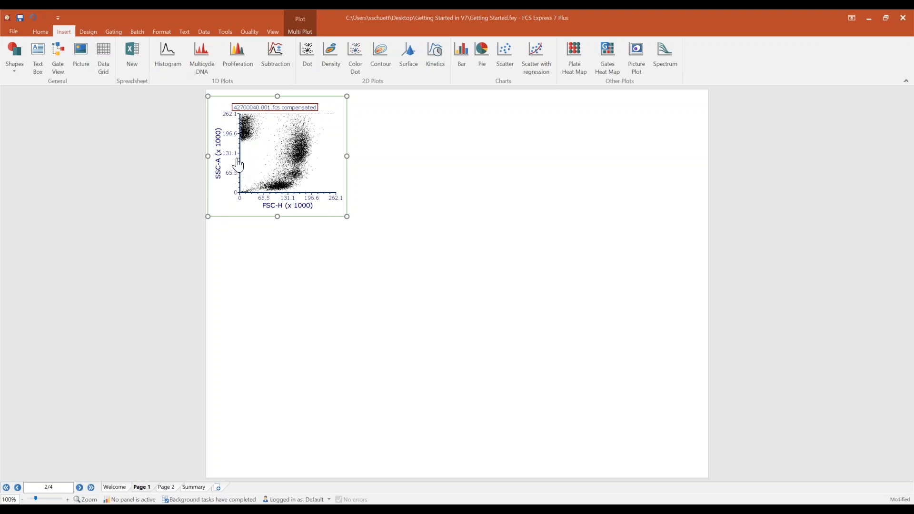
Step: Create a red elliptical gate named Lymphs around the low SSC-A cluster, including the events inside its shape
click(114, 33)
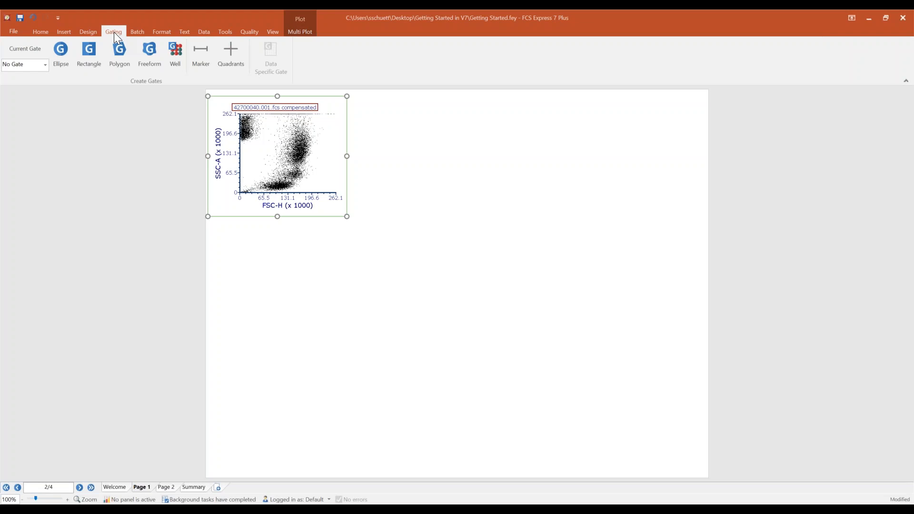
click(60, 51)
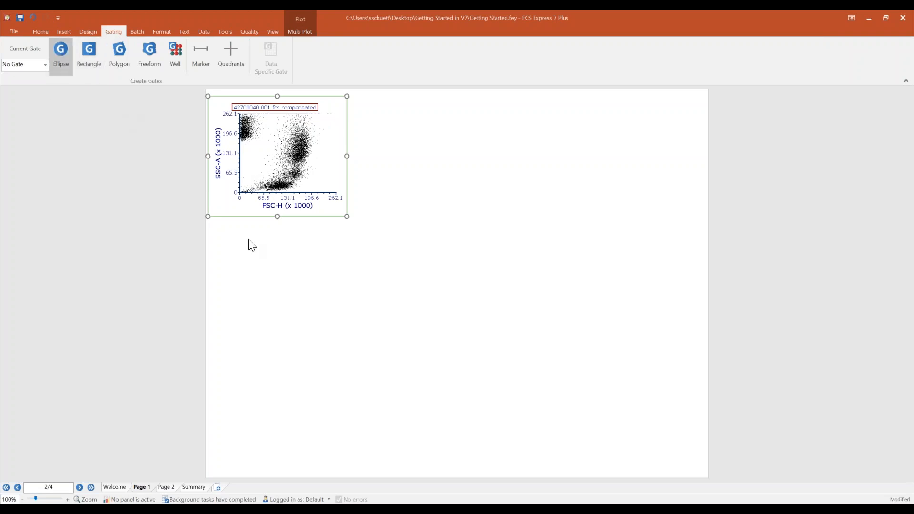
drag(273, 189, 303, 191)
drag(416, 109, 487, 105)
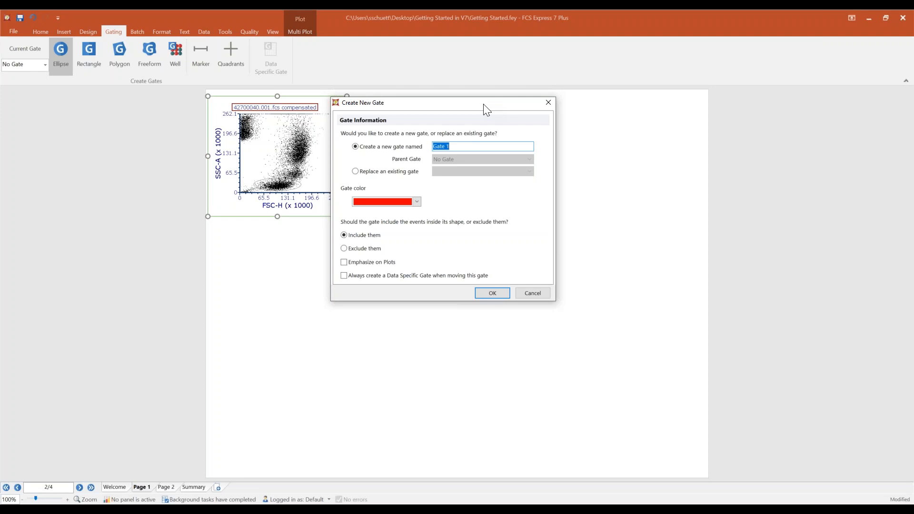
text(Lymphs)
click(417, 202)
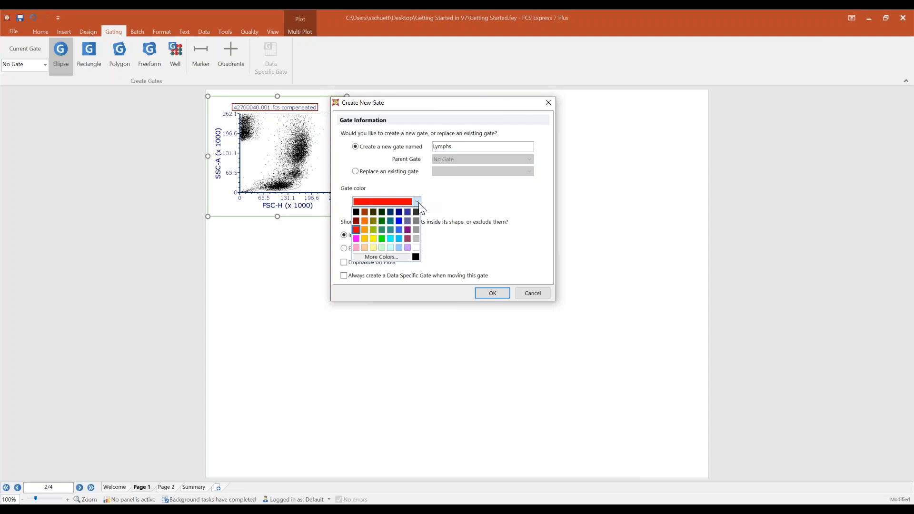
click(450, 210)
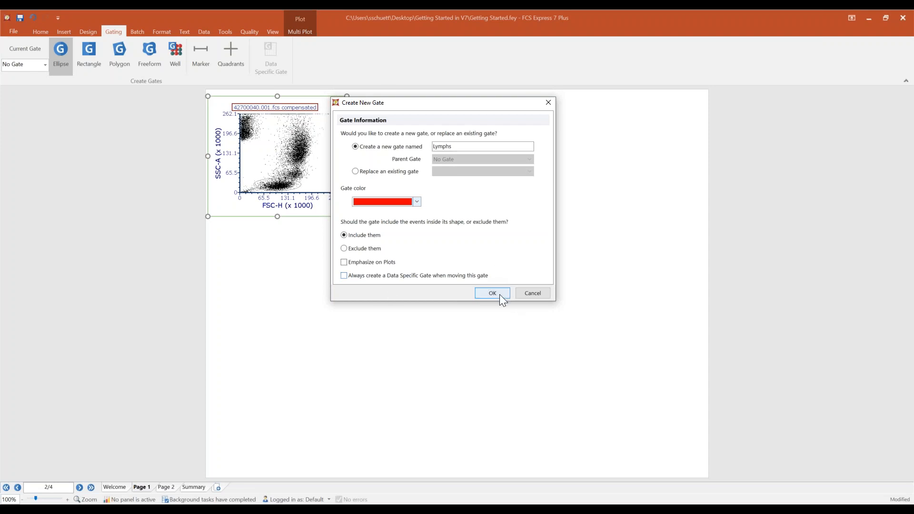
click(499, 294)
Step: Reposition the Lymphs gate label above the ellipse and shift the gate slightly on the plot
click(285, 167)
drag(259, 148, 254, 149)
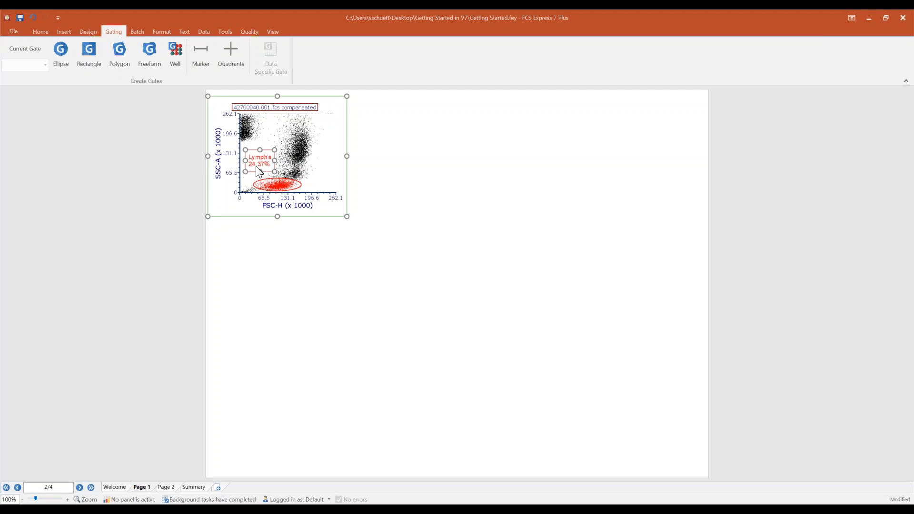
click(282, 187)
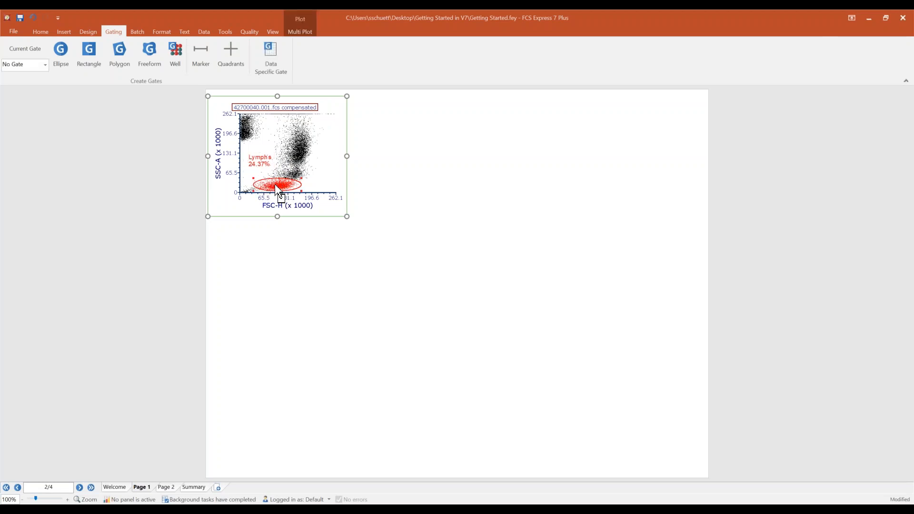
mouse_move(279, 190)
mouse_down()
mouse_move(276, 161)
mouse_move(291, 164)
mouse_move(272, 178)
mouse_move(296, 169)
mouse_move(282, 158)
mouse_move(295, 162)
mouse_move(291, 152)
mouse_move(296, 171)
mouse_move(294, 150)
mouse_move(299, 163)
mouse_move(276, 184)
mouse_up()
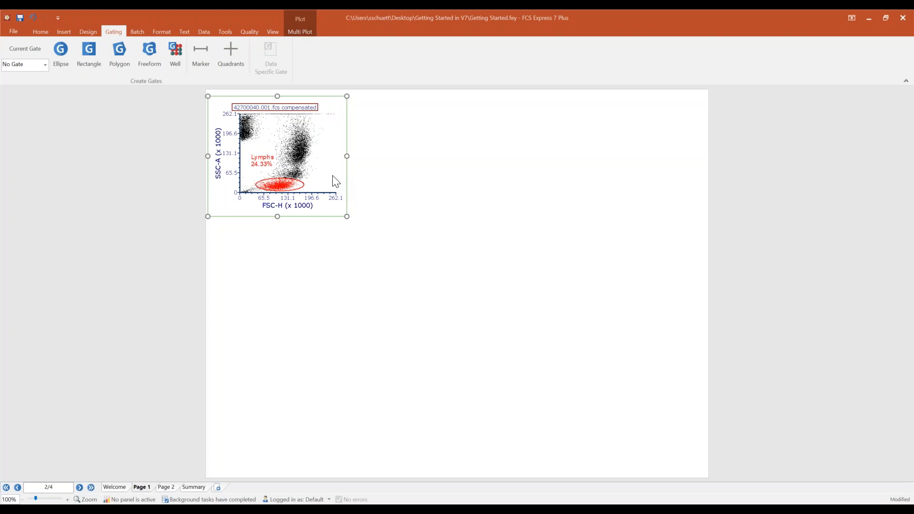
Step: Create a second plot gated on Lymphs beside the first, with CD4 PE-Cy7-A on X and CD8 APC-Cy7-A on Y
click(289, 187)
drag(284, 191, 396, 98)
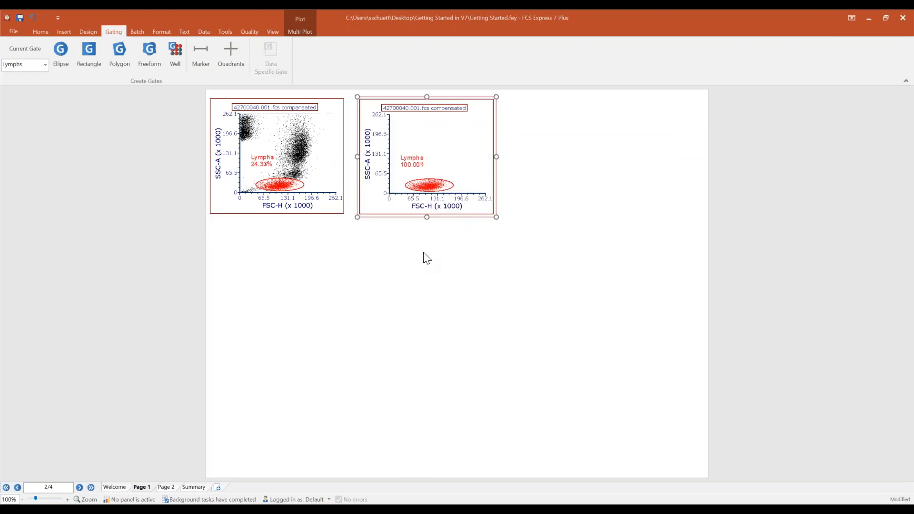
click(449, 208)
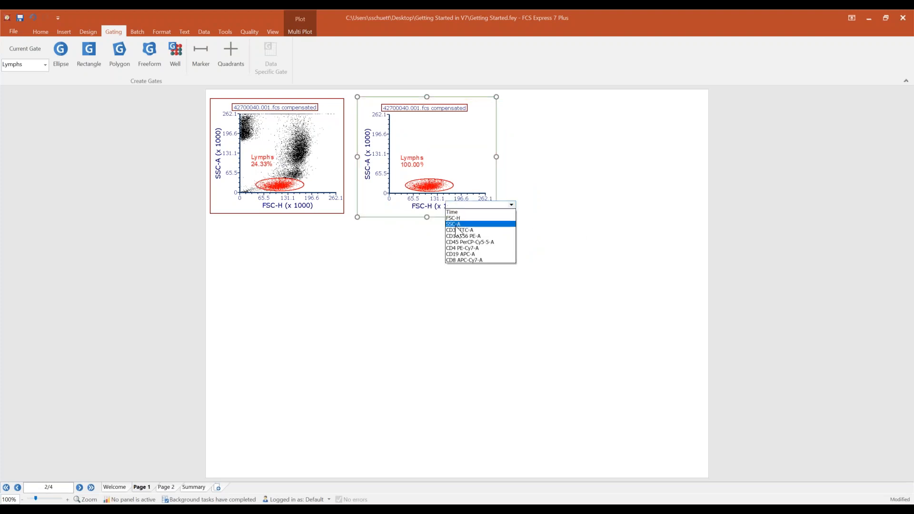
click(458, 248)
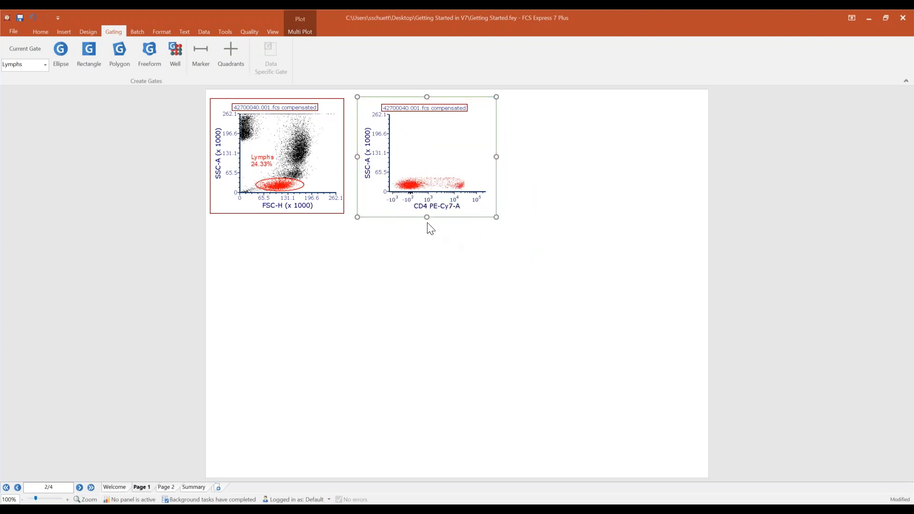
click(367, 151)
click(380, 206)
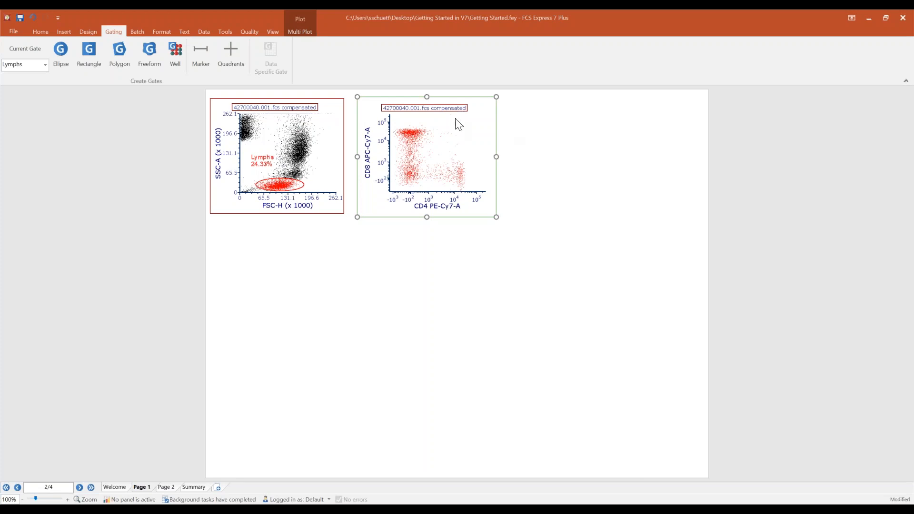
Step: Duplicate the gated CD4 versus CD8 plot on the page
click(444, 95)
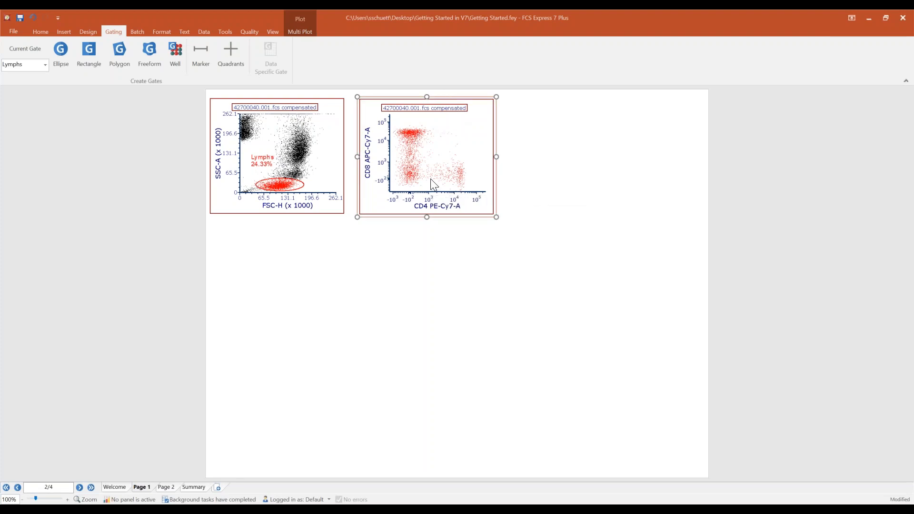
key(ctrl+v)
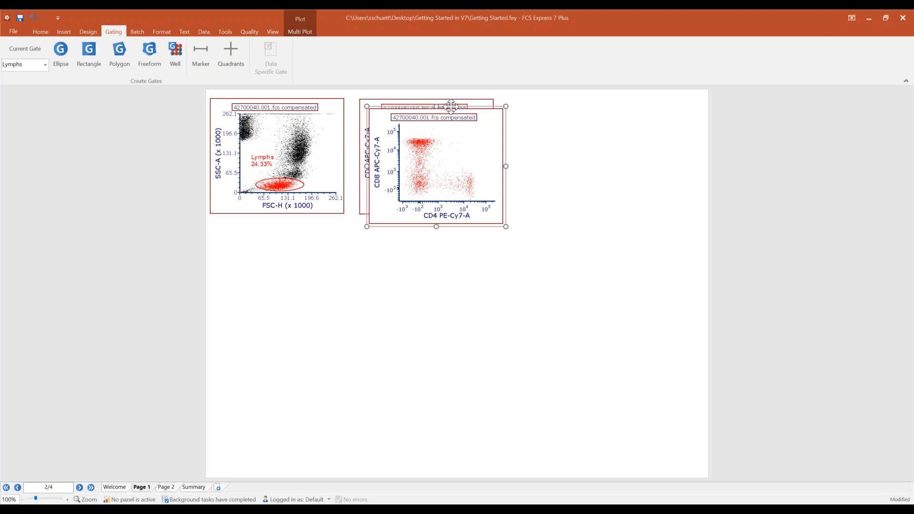
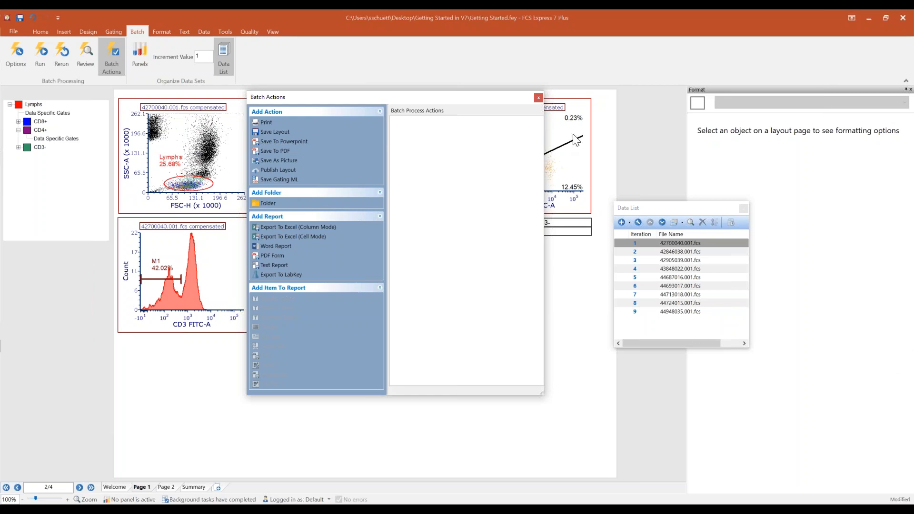
Step: Add a Save To PowerPoint batch action using Custom Grid mode and limit its page range to the current page
click(272, 144)
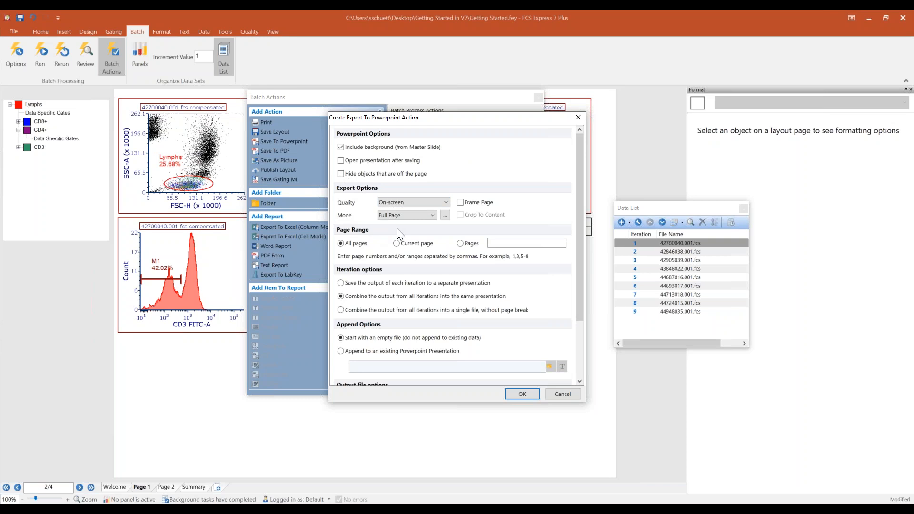
click(445, 216)
drag(444, 202, 468, 185)
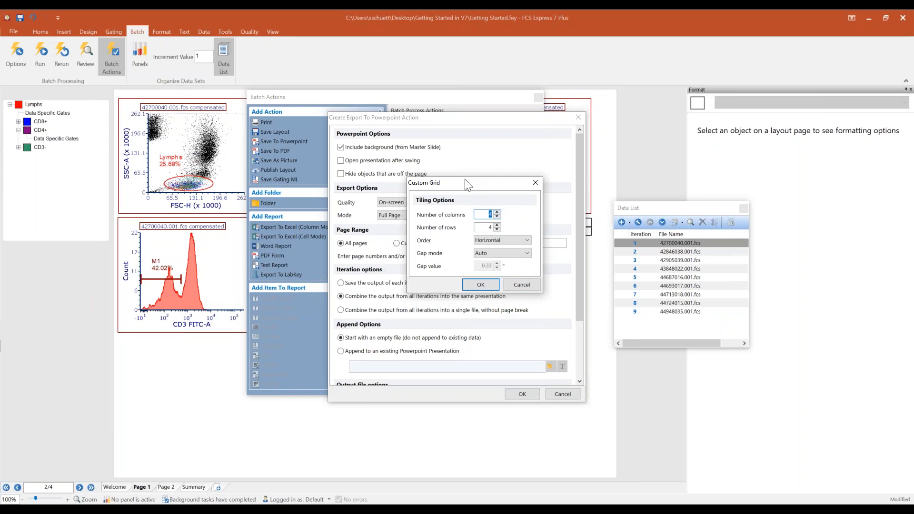
click(467, 288)
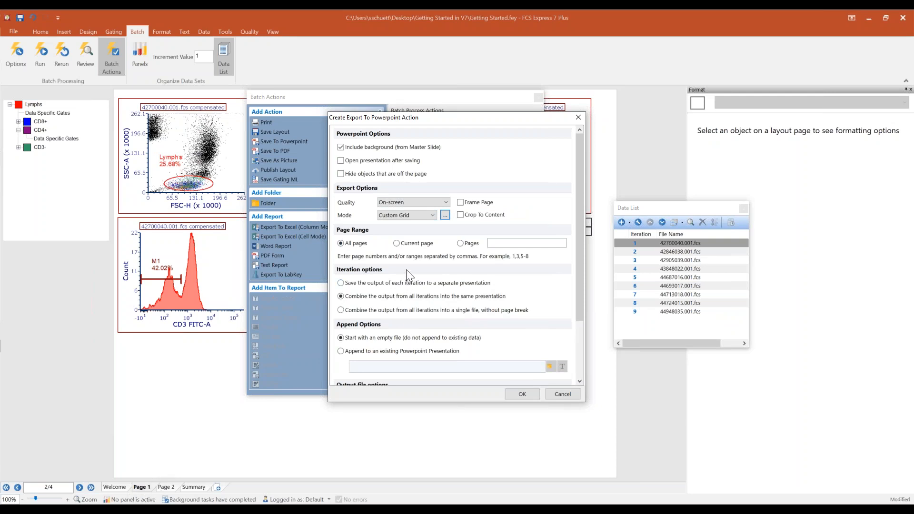
click(404, 244)
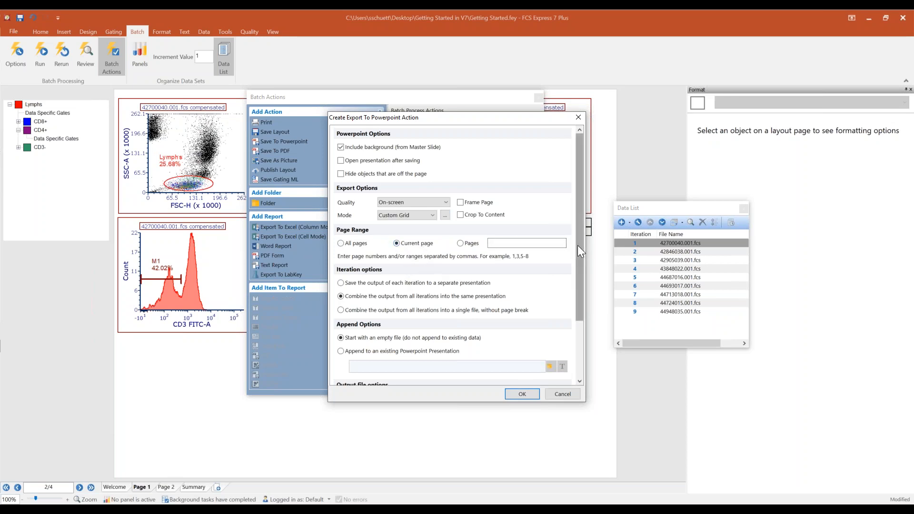
Step: Set the PowerPoint export to save to a new file named Powerpoint Results on the Desktop
drag(580, 247, 582, 304)
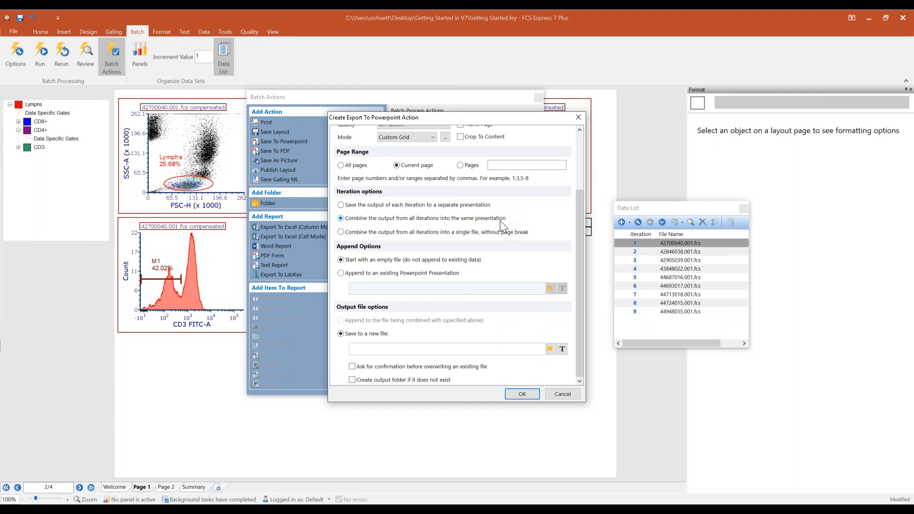
click(411, 350)
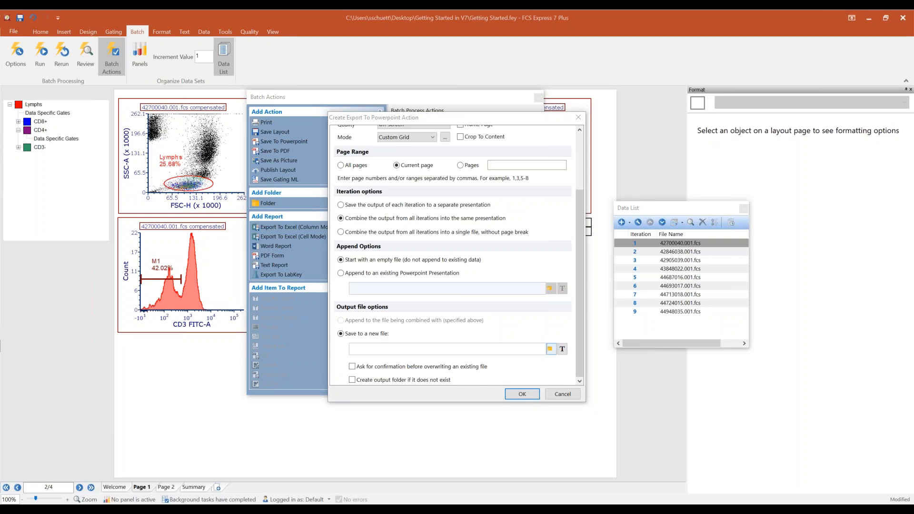
click(551, 349)
click(380, 152)
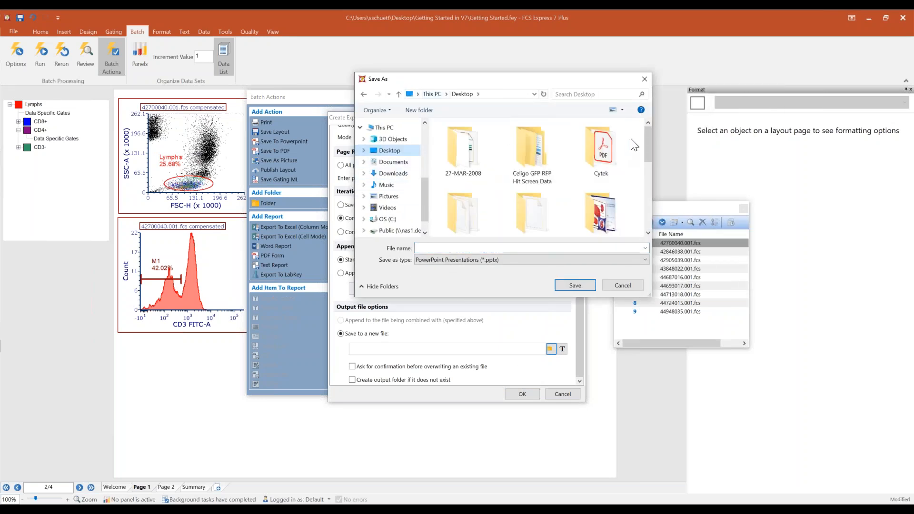
drag(649, 137, 645, 155)
click(443, 249)
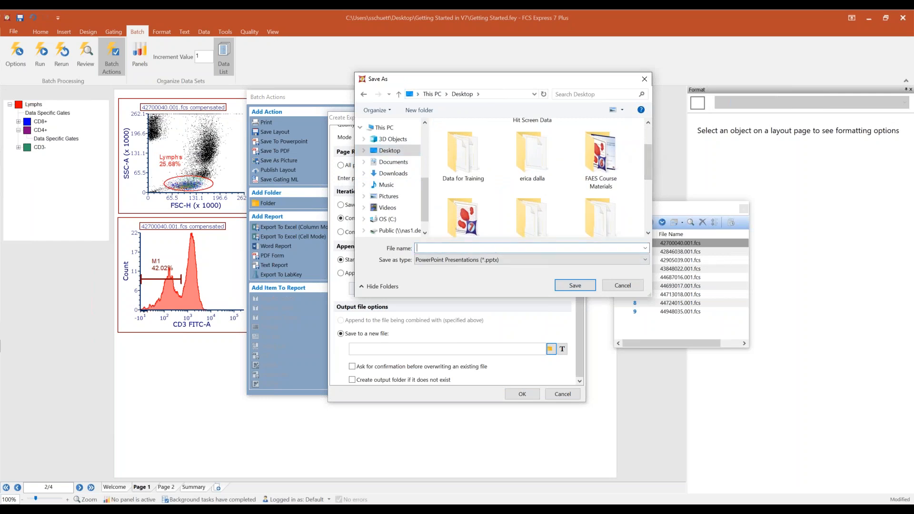
text(Po)
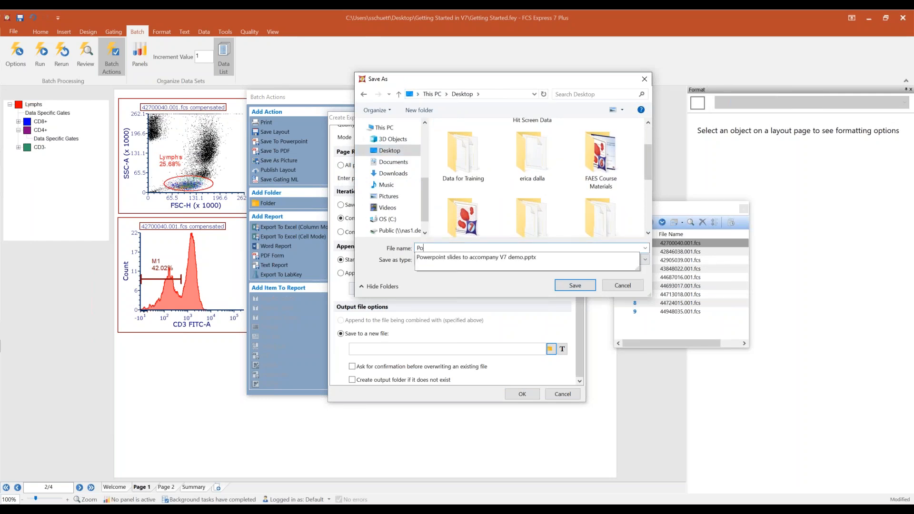
text(werpoint Results)
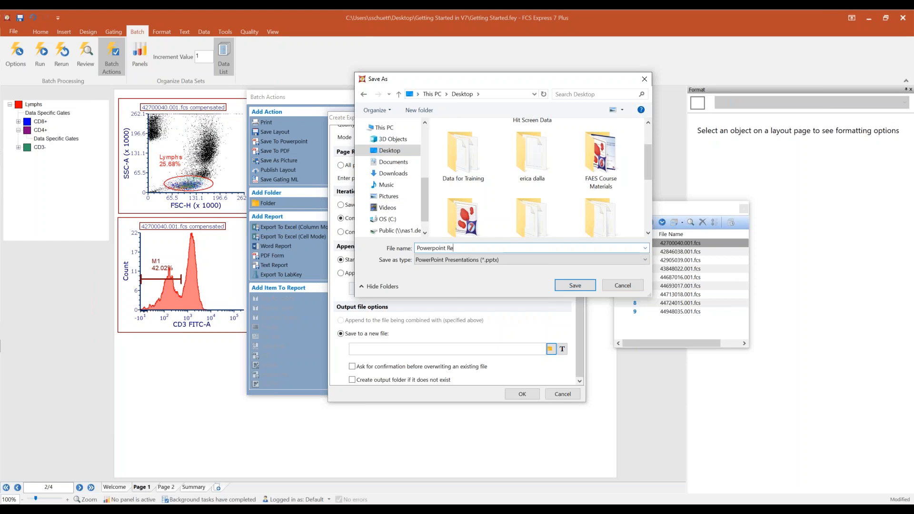
click(560, 286)
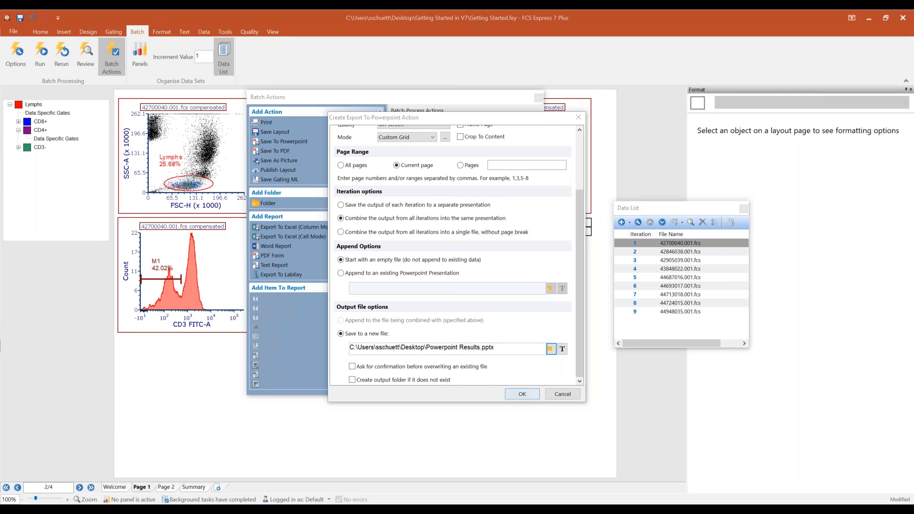
Step: Insert a $date keyword token as a folder level before the file name in the PowerPoint output path
click(427, 347)
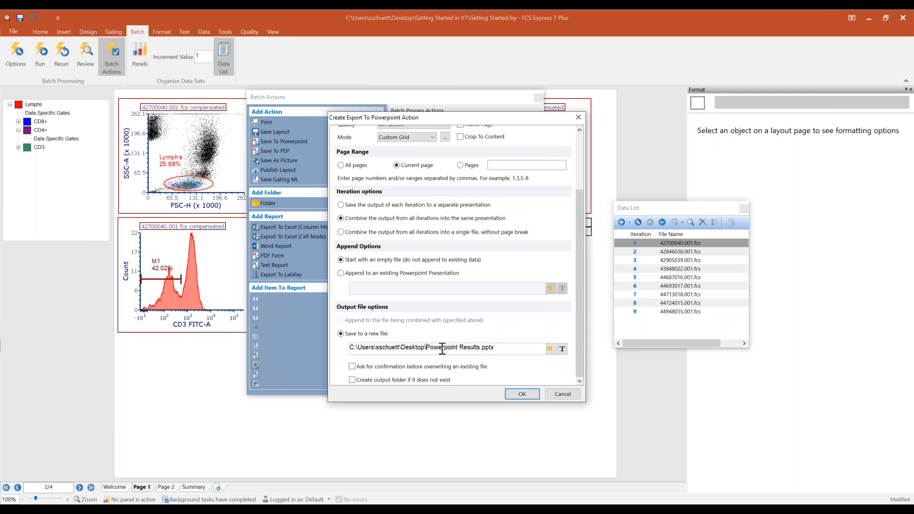
click(562, 355)
click(404, 208)
click(488, 357)
click(296, 177)
click(467, 184)
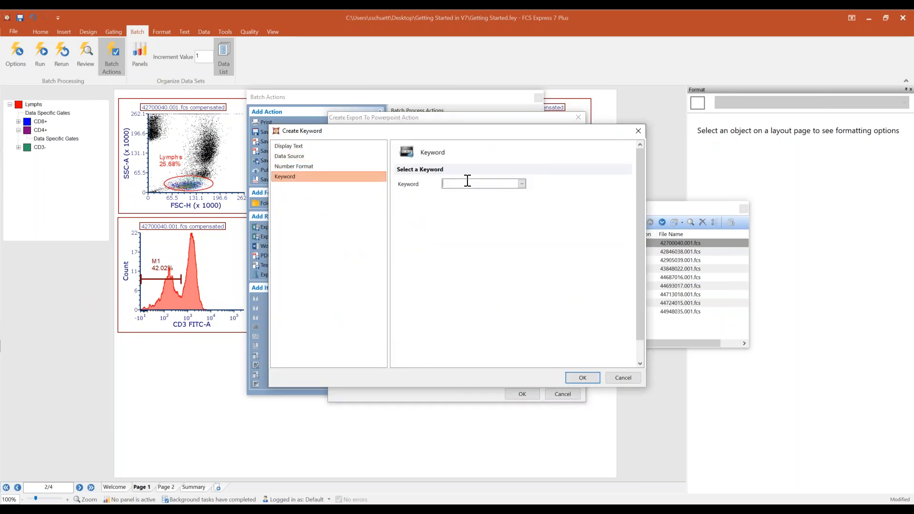
text($date)
click(597, 379)
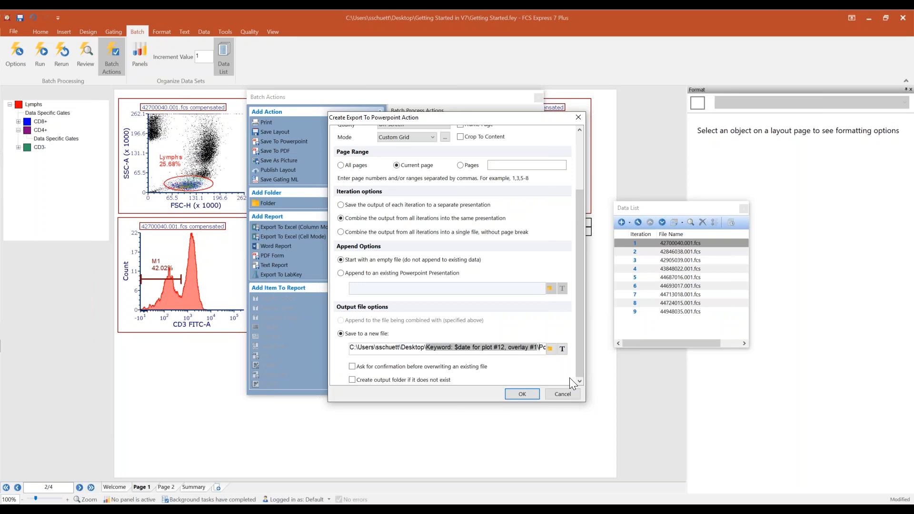
Step: Enable creating the output folder if it does not exist and finish the PowerPoint export action
key(End)
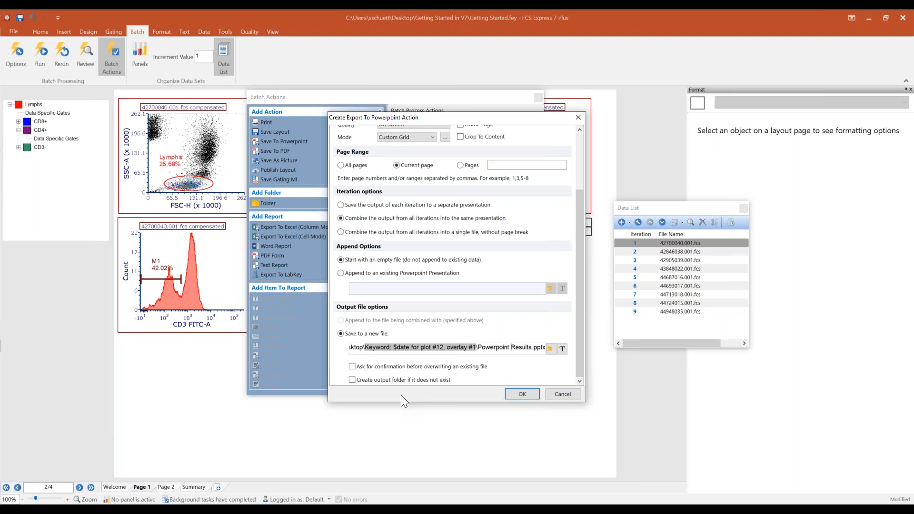
click(351, 379)
click(522, 395)
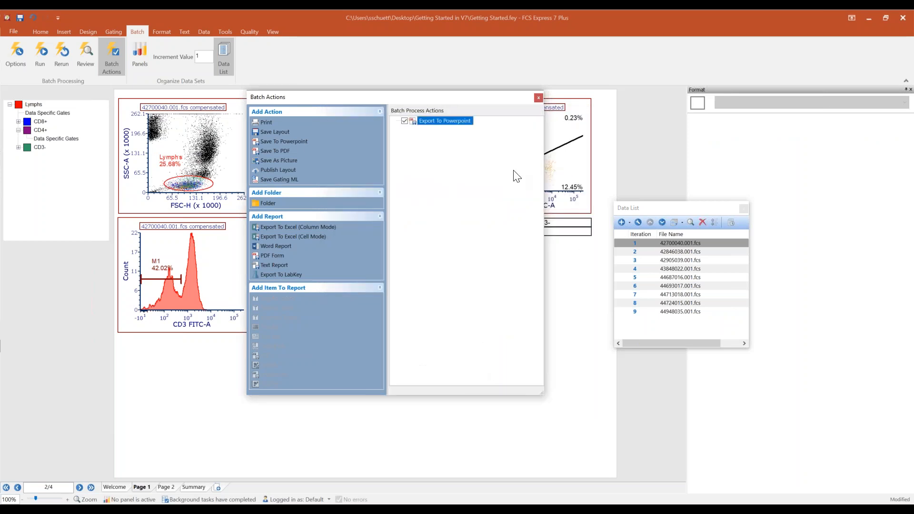
Step: Close and reopen the batch actions, and switch the PowerPoint export action off and back on
click(539, 98)
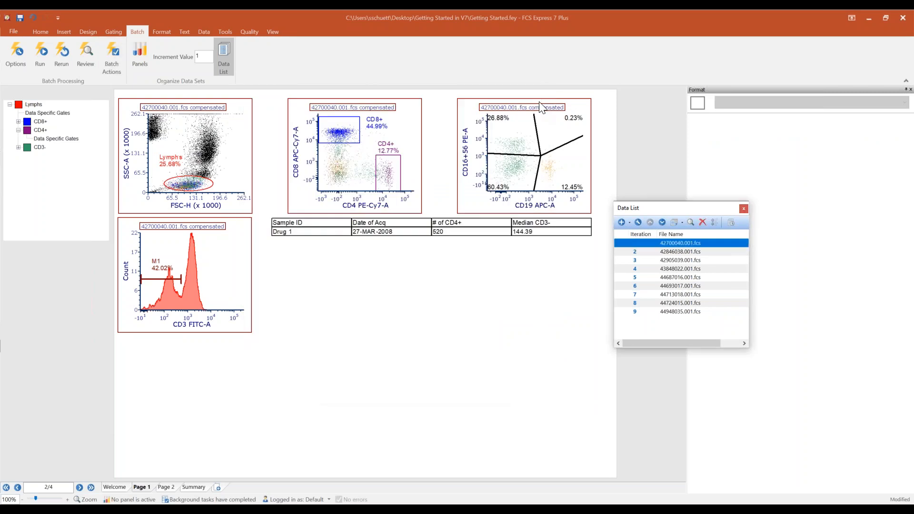
click(112, 70)
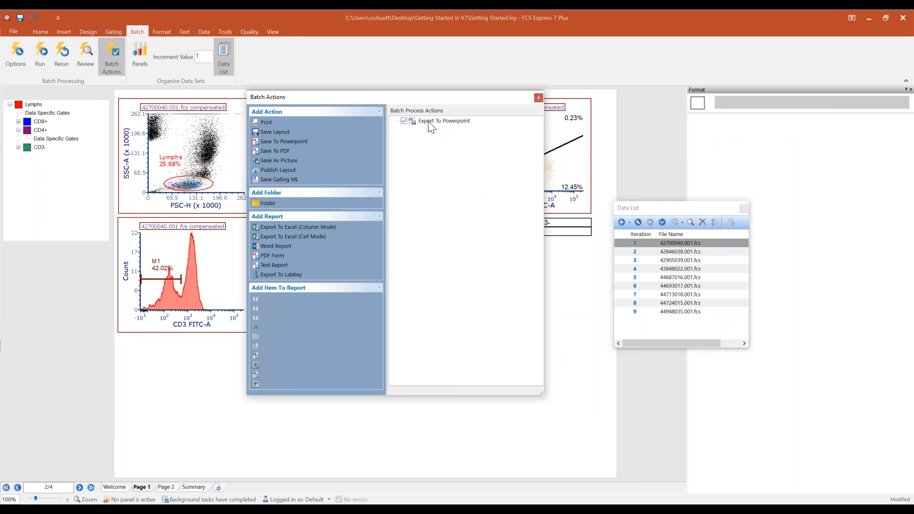
click(405, 121)
click(404, 121)
Step: Add a Save To PDF batch action for the current page, saving to a new file named PDF export on the Desktop
click(286, 151)
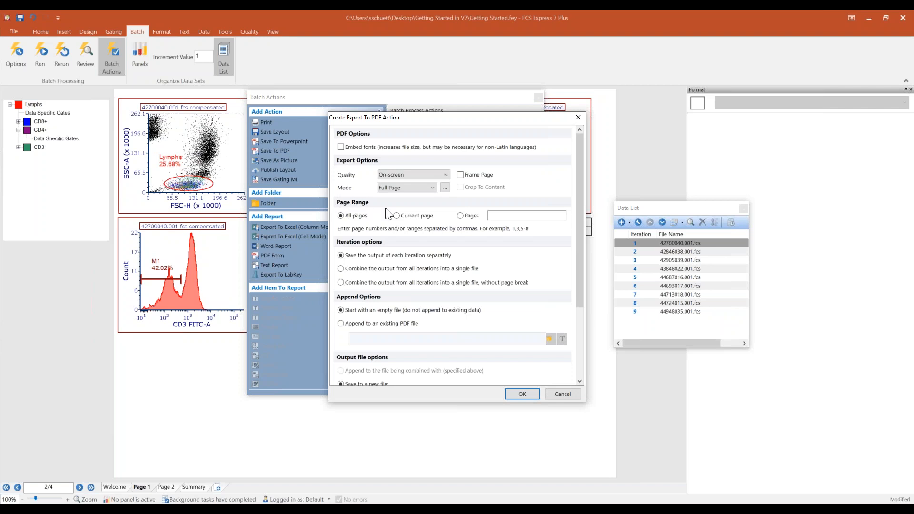
click(396, 215)
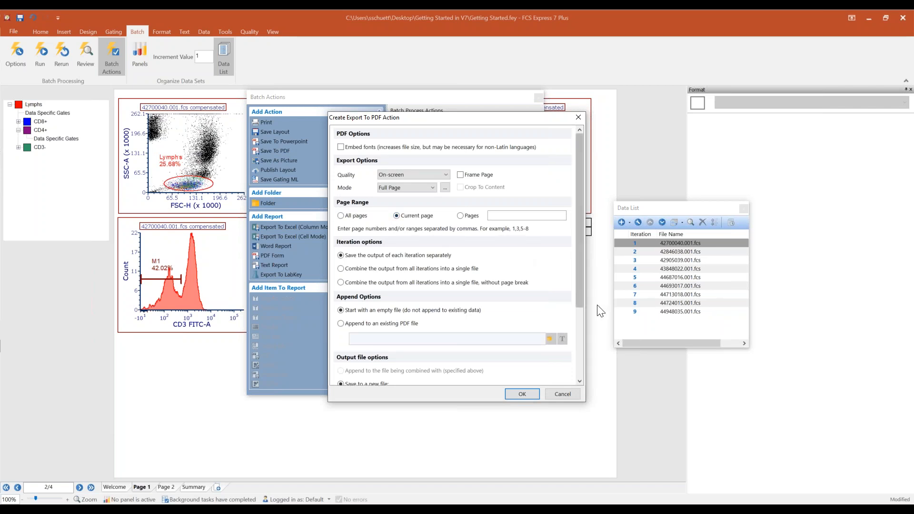
scroll(580, 272, down, 3)
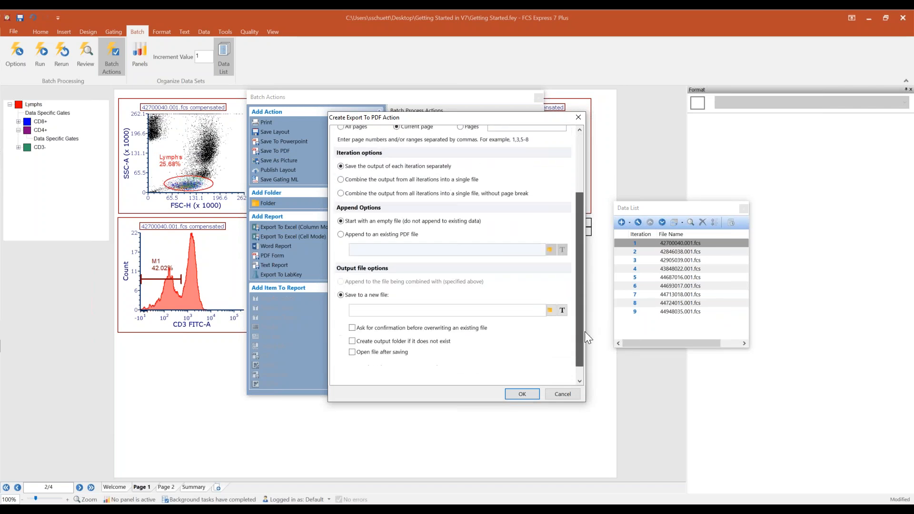
click(550, 312)
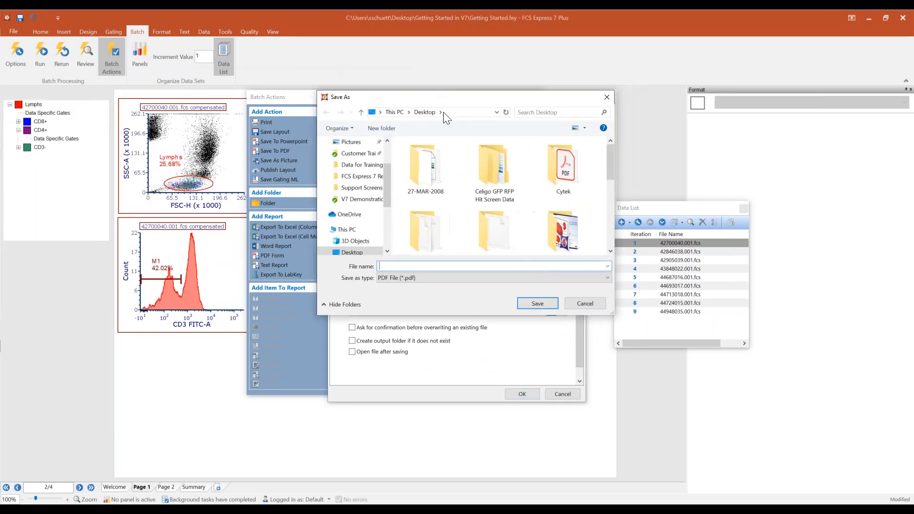
text(test)
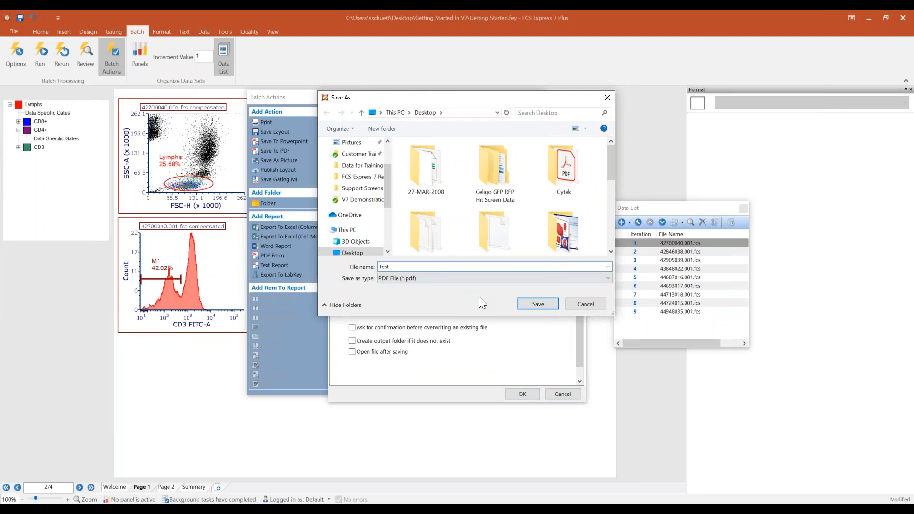
key(ctrl+a)
text(PDF )
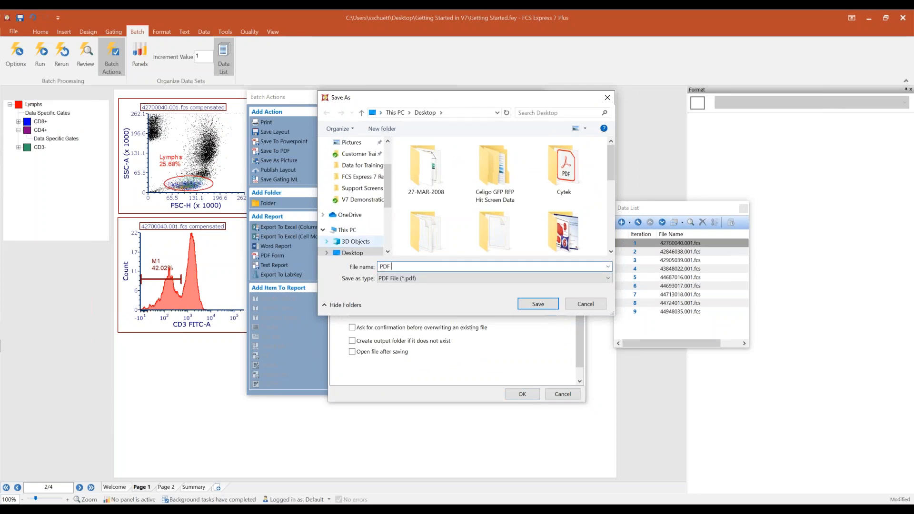
text(export)
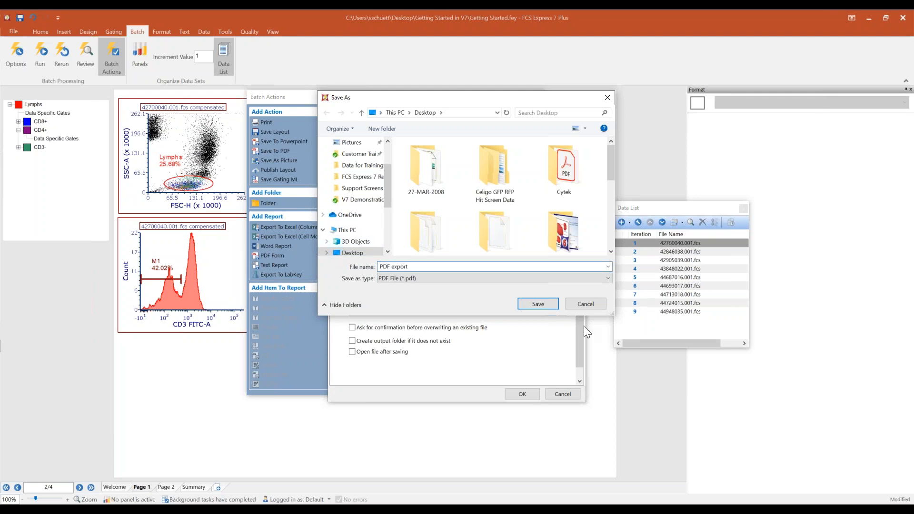
click(544, 307)
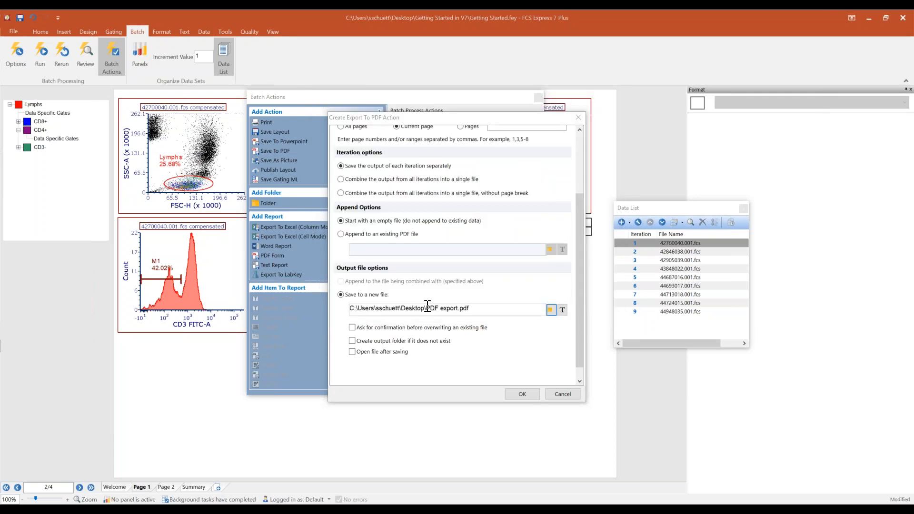
Step: Insert a $date keyword token as a folder level before the file name in the PDF output path
click(564, 309)
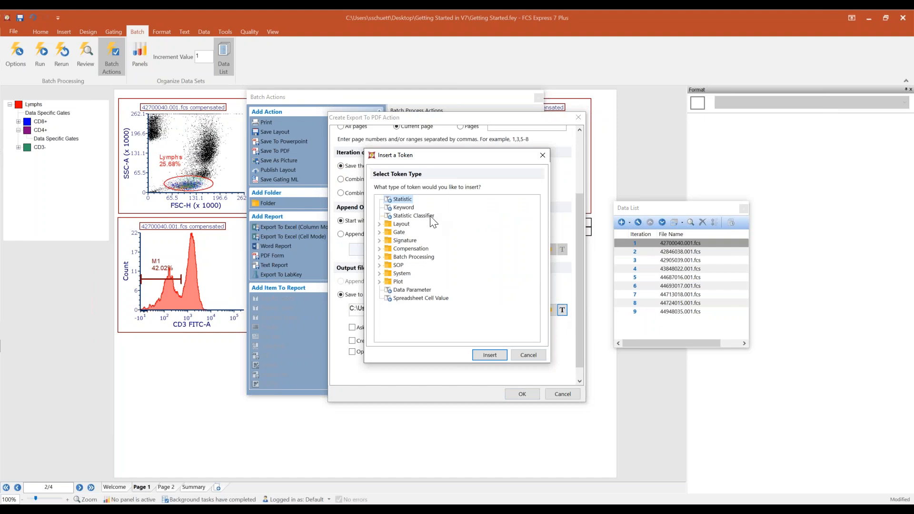
double_click(405, 208)
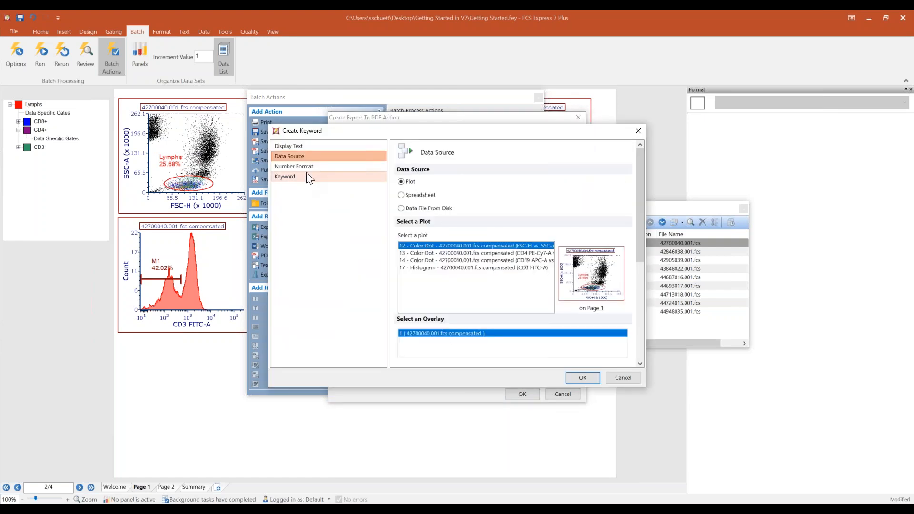
click(306, 175)
click(481, 184)
text($)
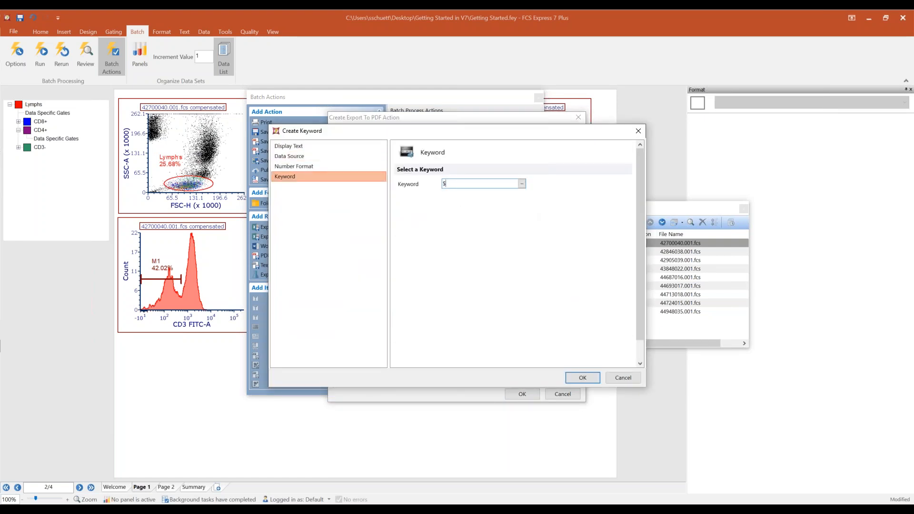
text(daye)
key(BackSpace)
text(tes)
click(587, 382)
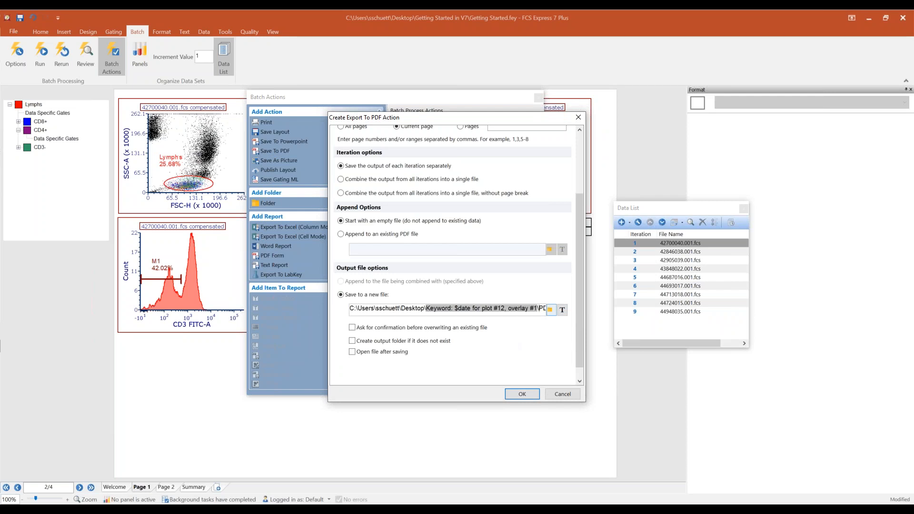
Step: Enable creating the PDF export's output folder if it does not exist
key(Right)
key(Right)
key(Right)
key(Right)
key(Right)
click(352, 341)
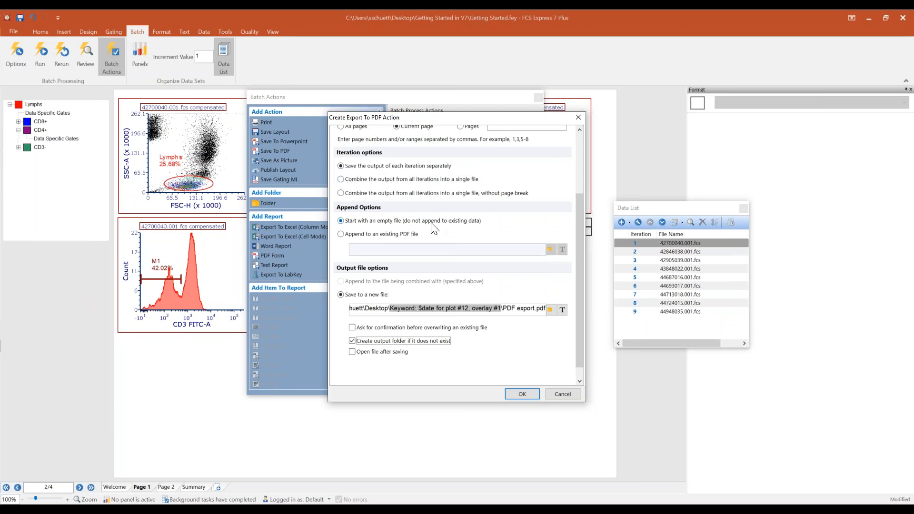
Step: Insert a sample id keyword token directly before the file name in the PDF export's output path
click(504, 309)
click(562, 310)
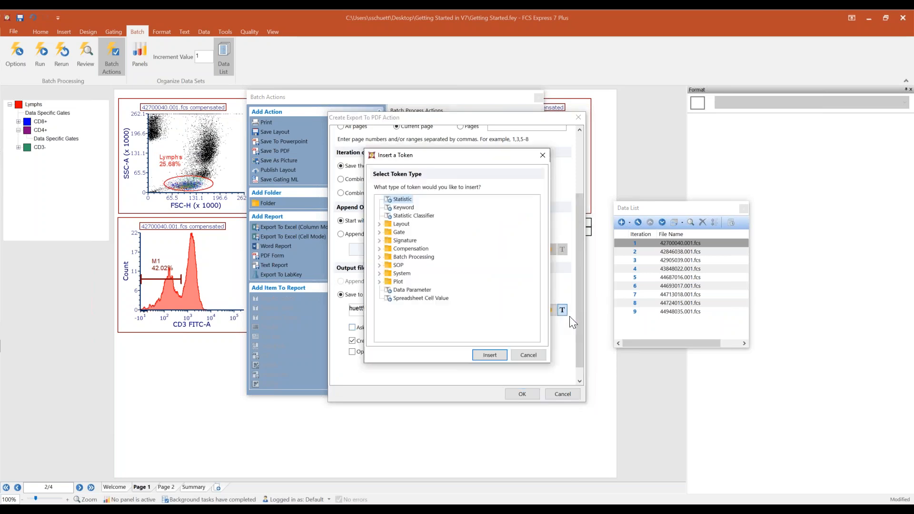
click(403, 207)
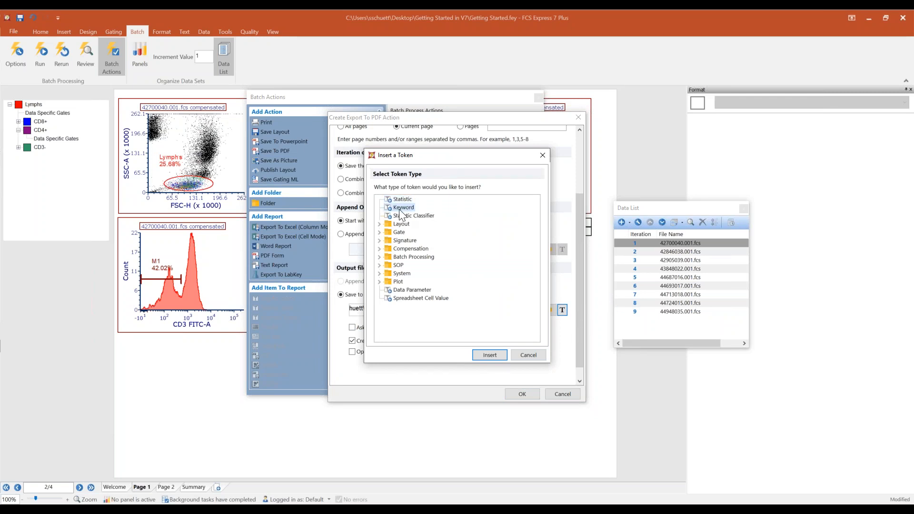
click(486, 356)
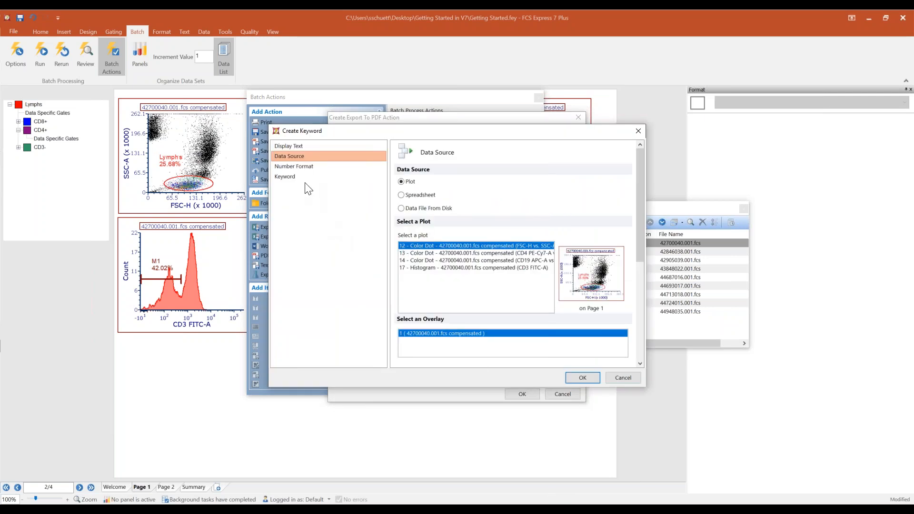
click(310, 177)
click(462, 184)
text(samp)
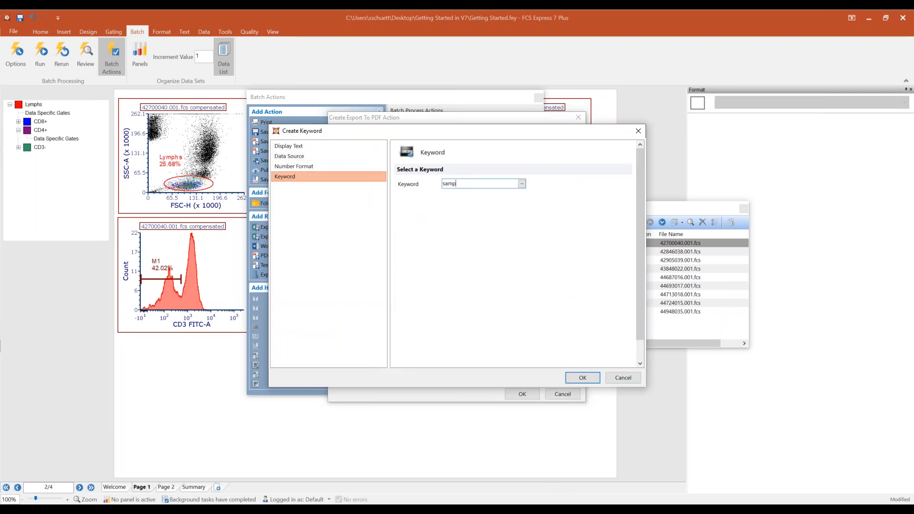
text(le id)
click(583, 377)
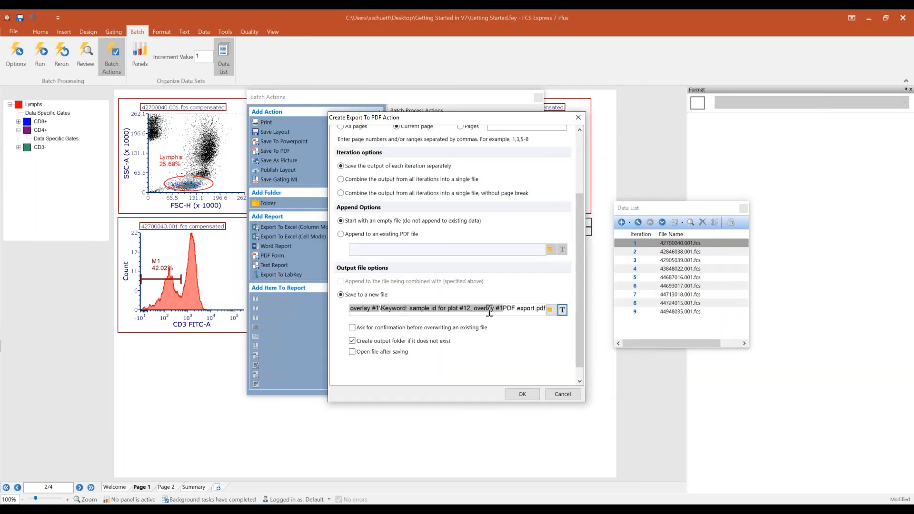
Step: Add a space between the sample id token and PDF export in the output path, and accept the PDF export action
click(505, 308)
key(Home)
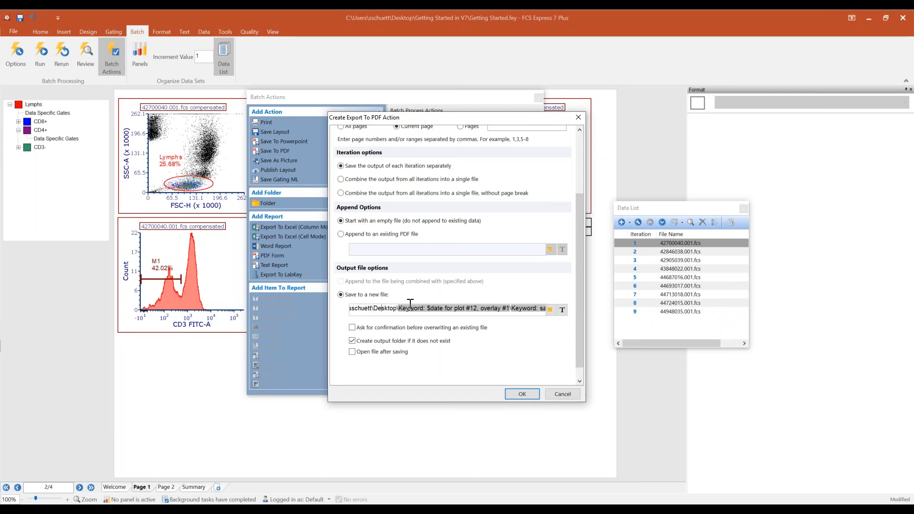
key(Right)
key(End)
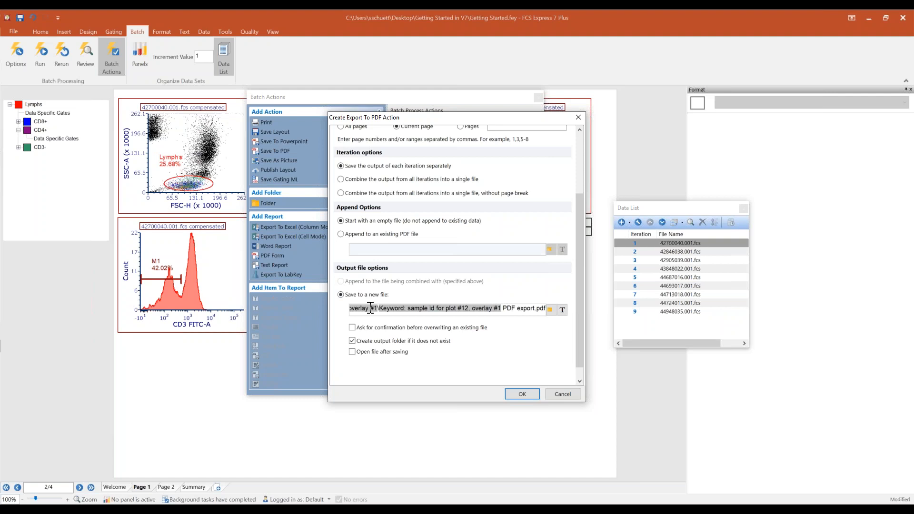
click(503, 309)
click(523, 394)
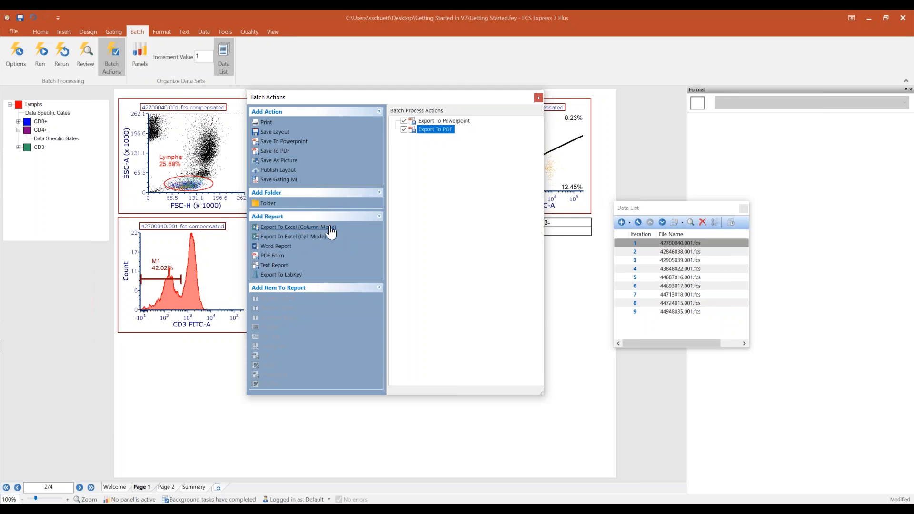
Step: Add an Export To Excel (Column Mode) report that saves to a new file named Excel Batch Results on the Desktop
click(331, 228)
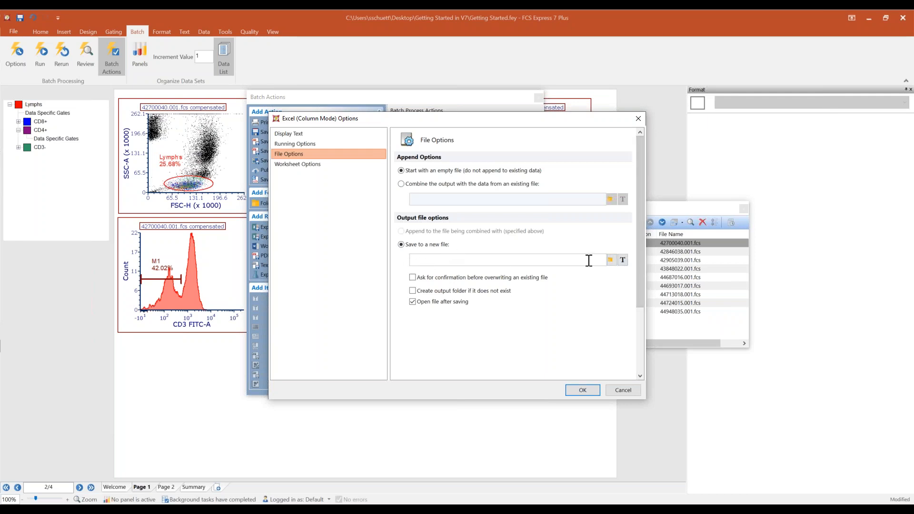
click(611, 260)
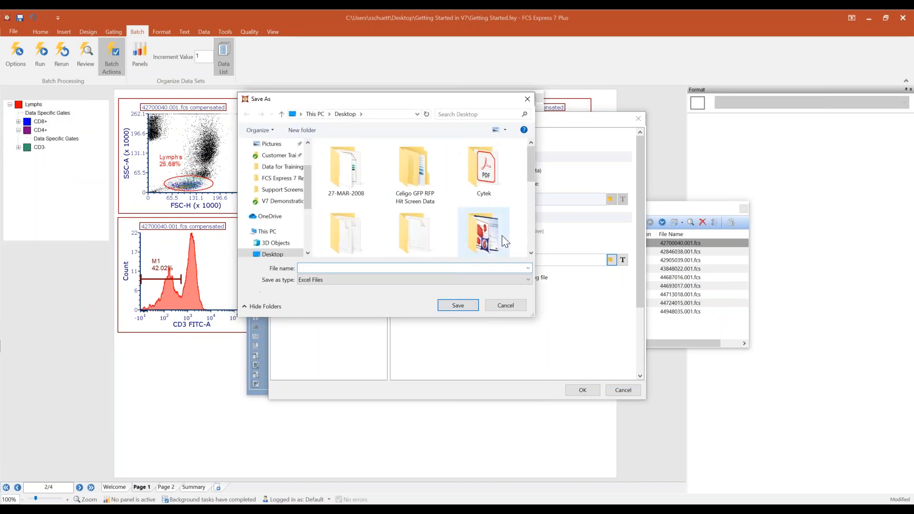
text(Excel Batch Results)
click(471, 304)
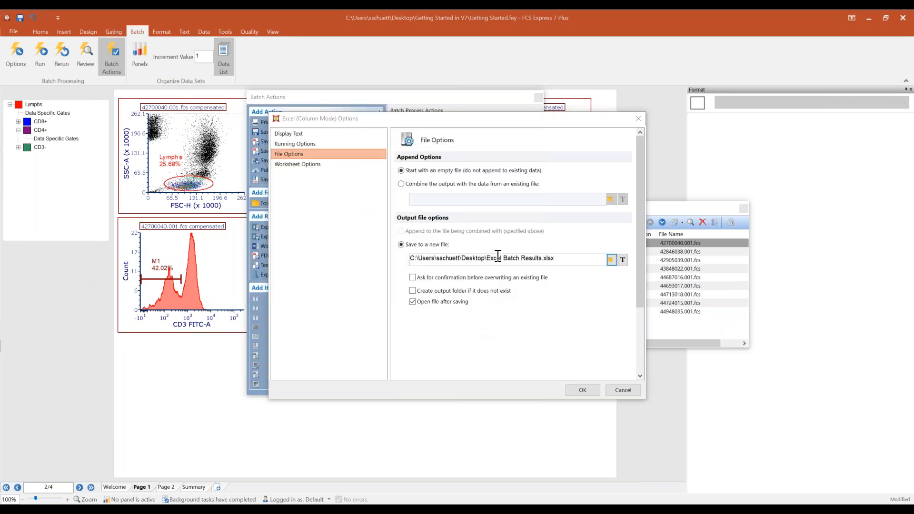
Step: Insert a $date keyword folder level before the Excel file name and enable creating the output folder if it does not exist
click(622, 259)
double_click(396, 209)
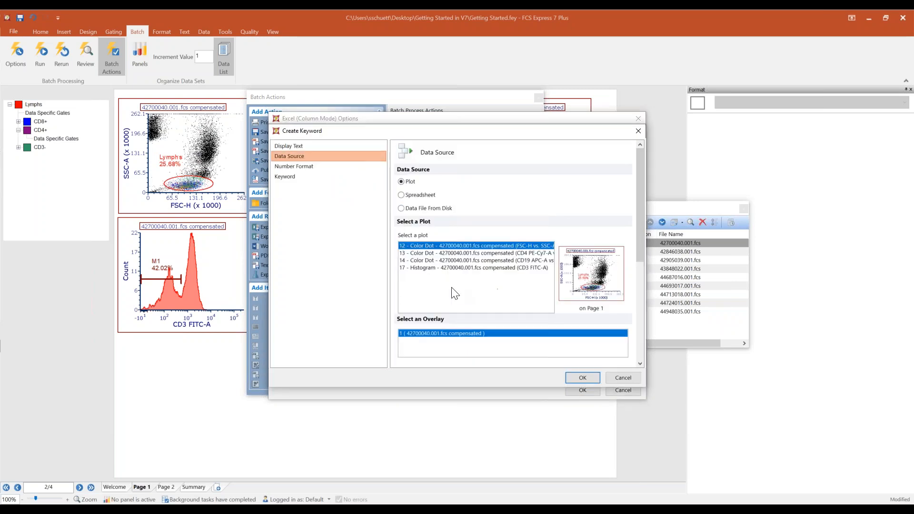
click(296, 179)
click(470, 184)
text($date)
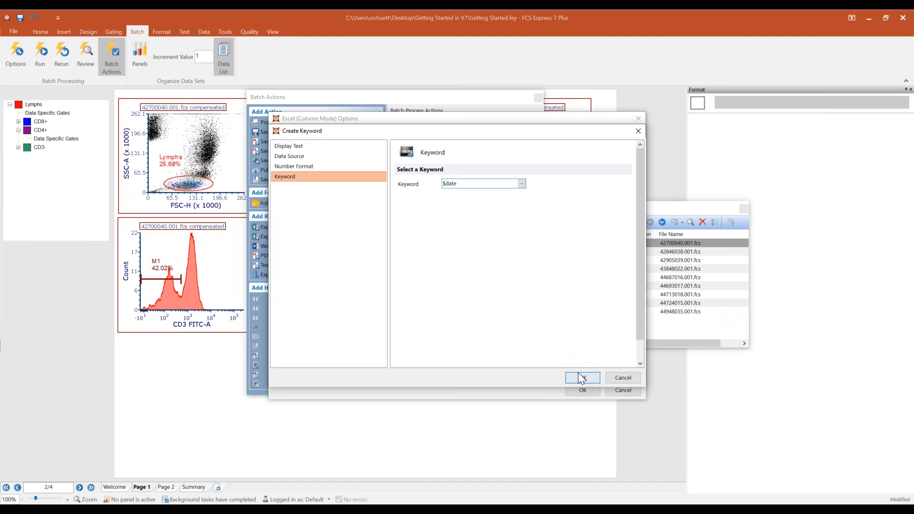
click(579, 375)
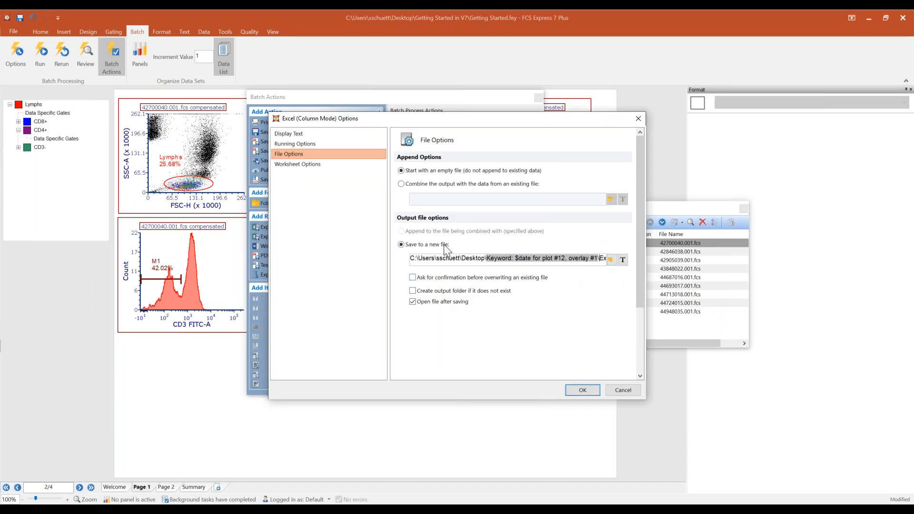
click(413, 291)
click(594, 386)
Step: Add the tokens from the second row of the page's table to the Excel (Column Mode) report
drag(384, 161, 345, 163)
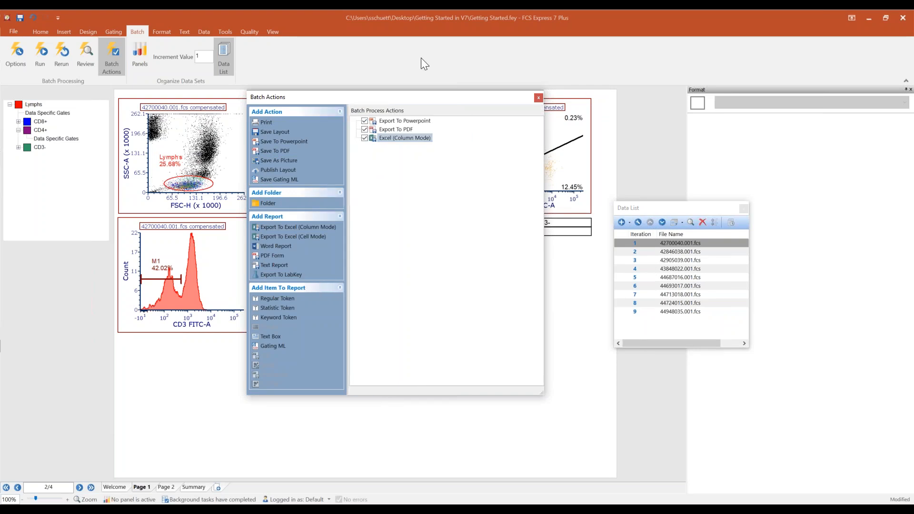
drag(390, 101, 719, 125)
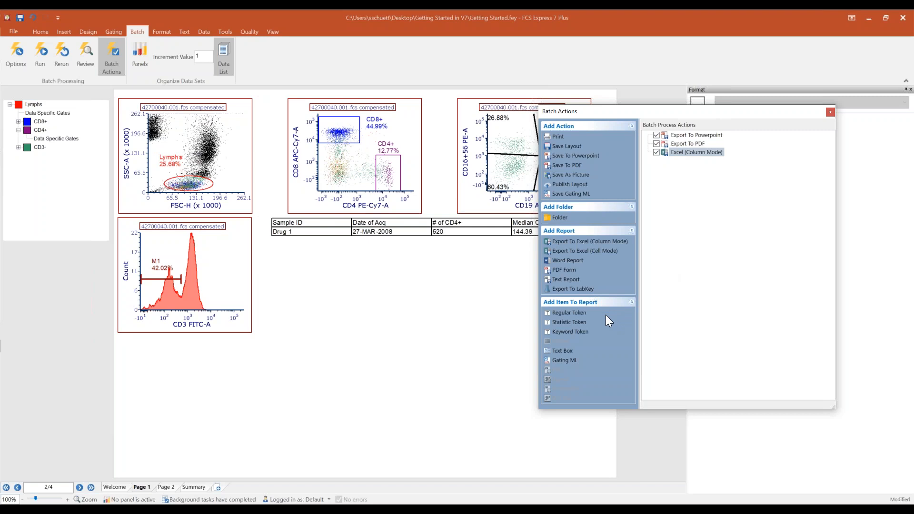
click(339, 288)
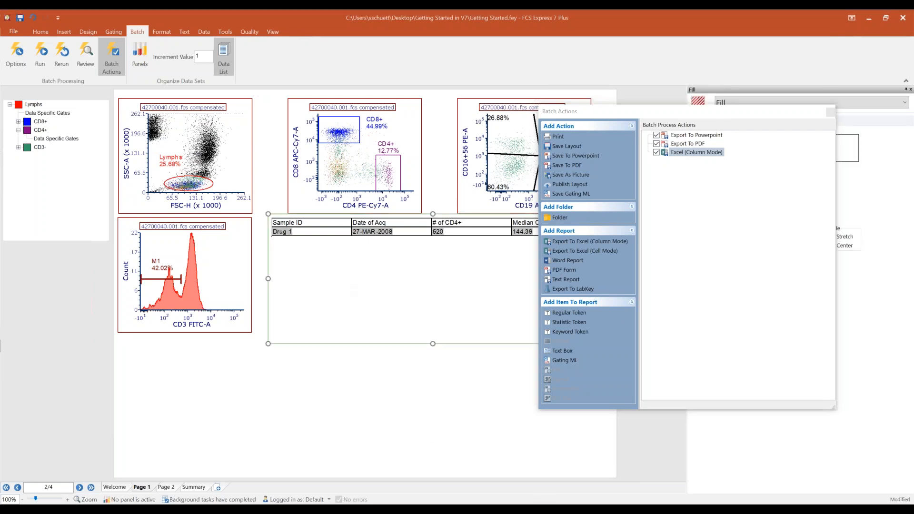
drag(419, 215, 689, 159)
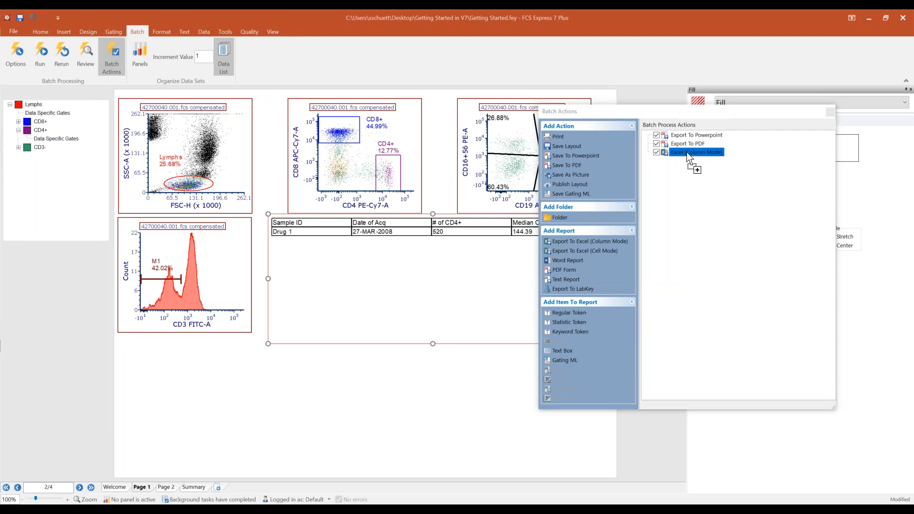
drag(689, 159, 689, 159)
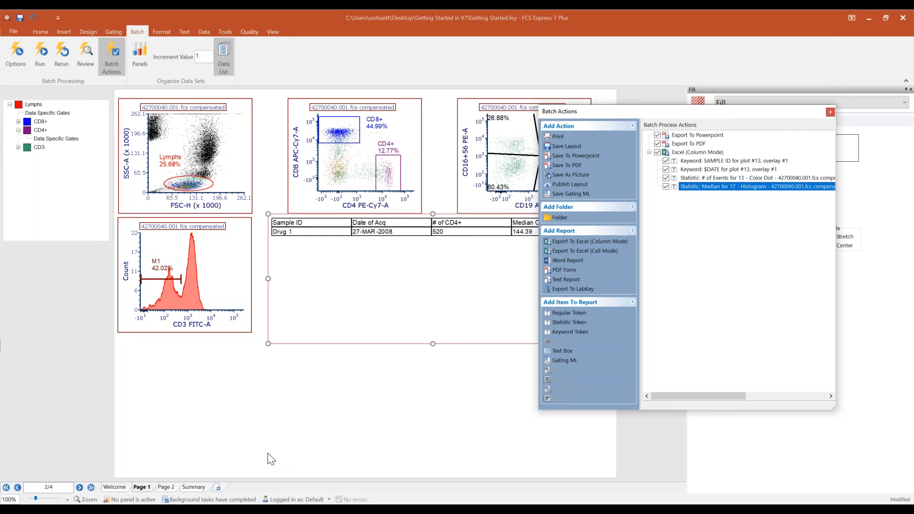
Step: Add the CD4+ gate's X Median, % of gated cells and % of all cells statistics to the Excel report
click(280, 375)
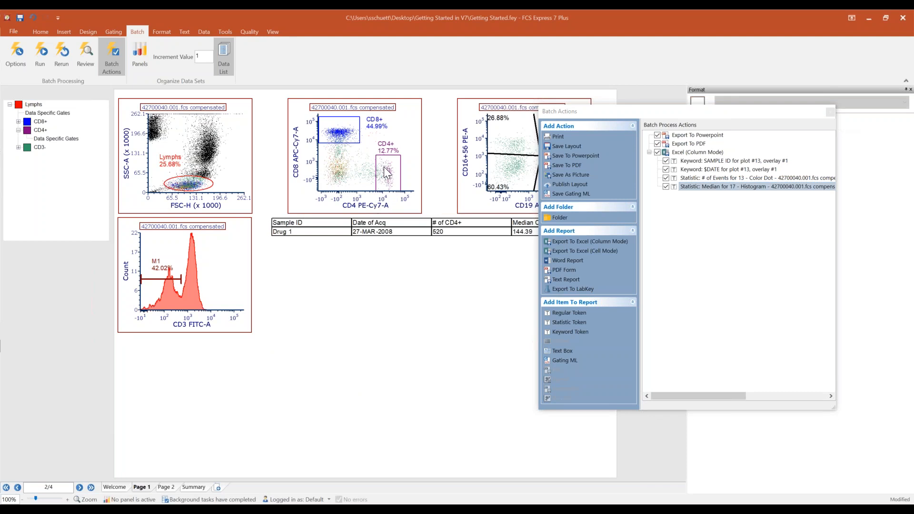
click(384, 169)
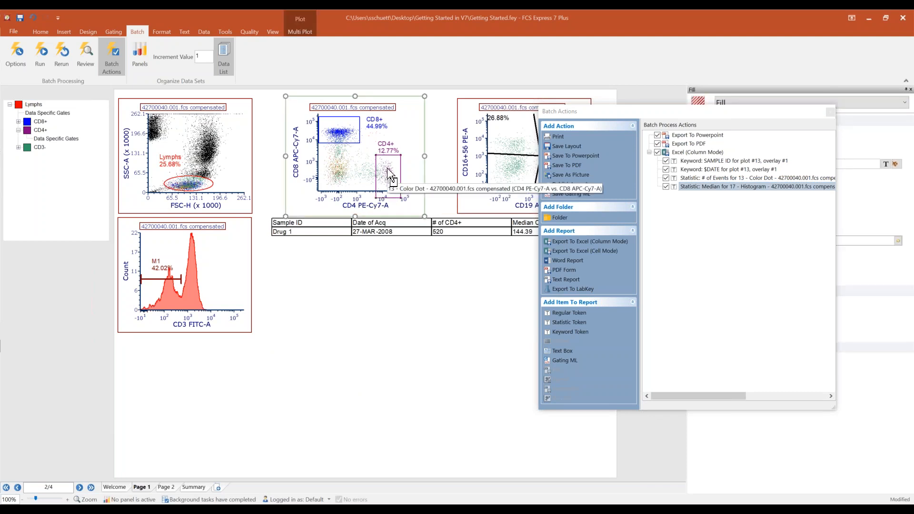
drag(392, 178, 682, 153)
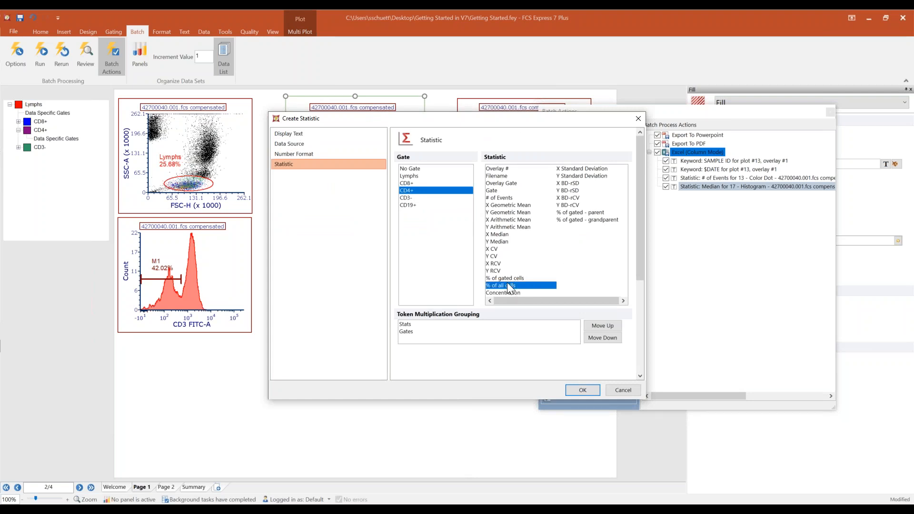
click(496, 235)
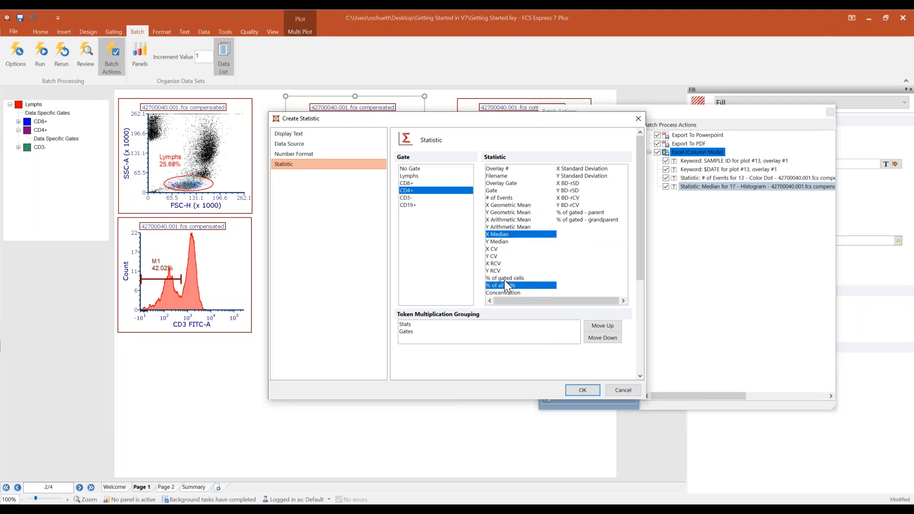
ctrl+click(498, 278)
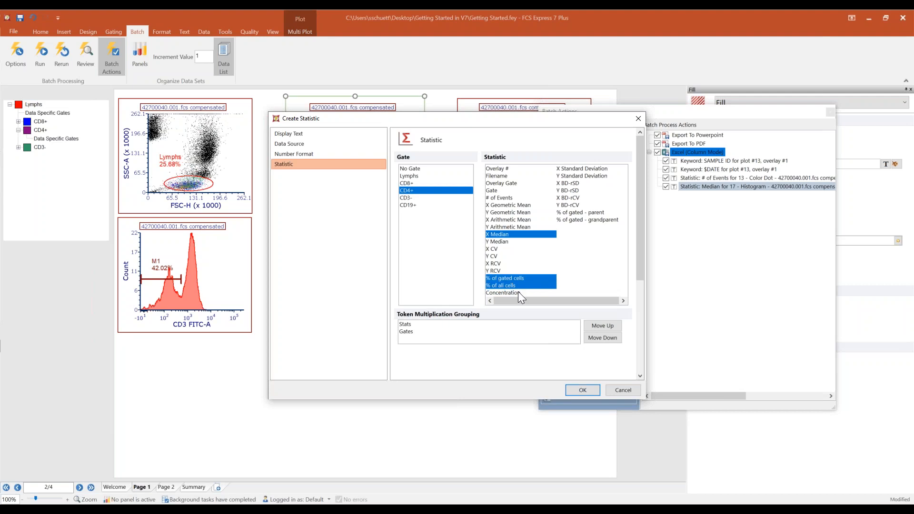
click(580, 388)
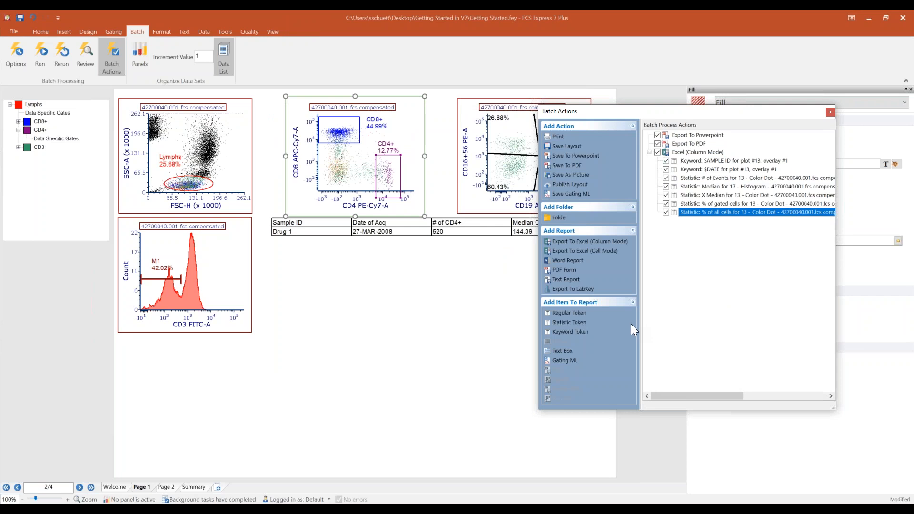
Step: From the FSC-H vs. SSC-A plot, add # of Events, % of gated cells and % of all cells for Lymphs, CD8+ and CD3- to the Excel report
click(378, 311)
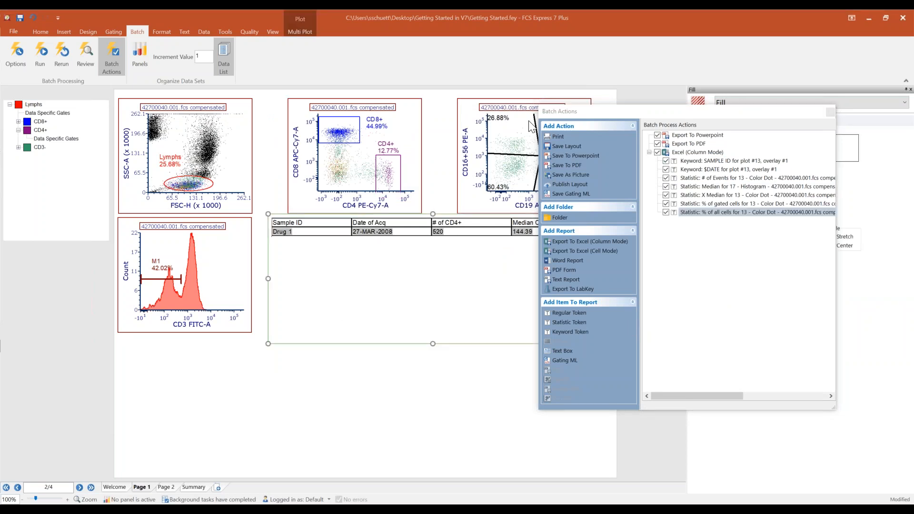
click(190, 184)
drag(191, 183, 686, 153)
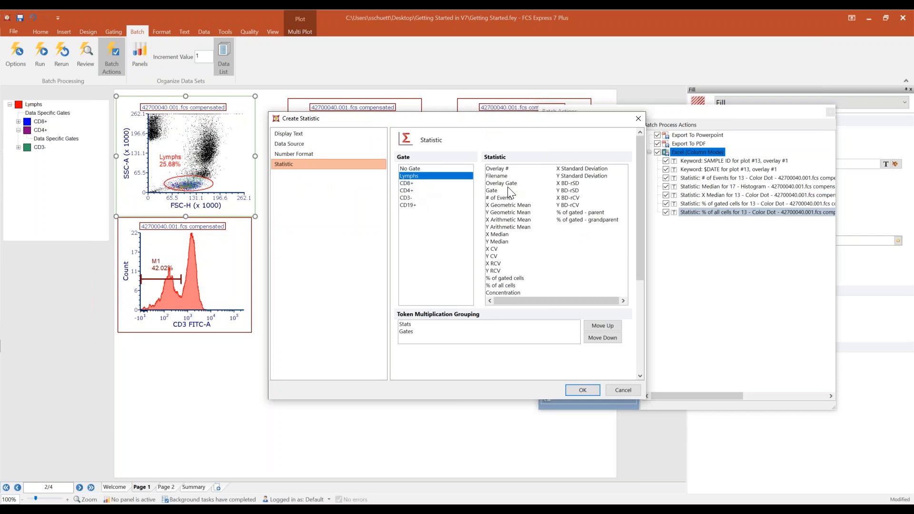
click(498, 199)
ctrl+click(512, 278)
ctrl+click(512, 286)
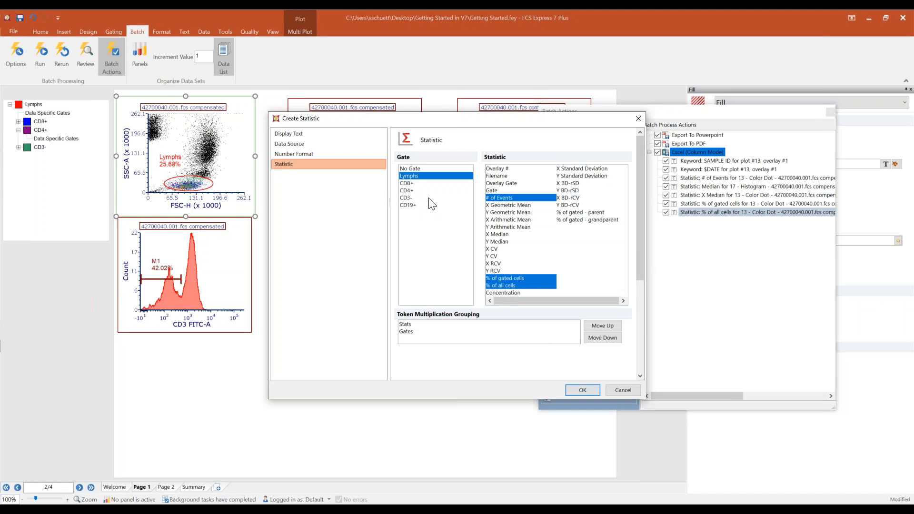
ctrl+click(405, 198)
ctrl+click(421, 191)
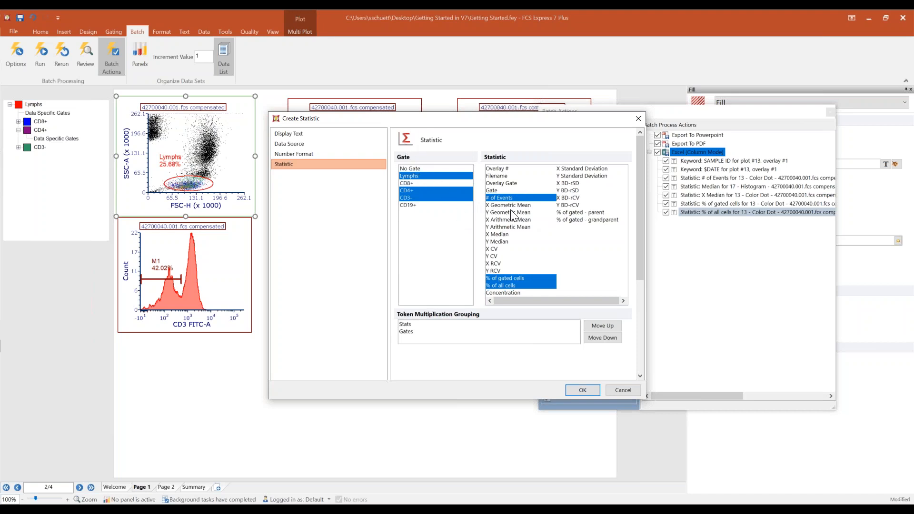
click(430, 189)
click(428, 184)
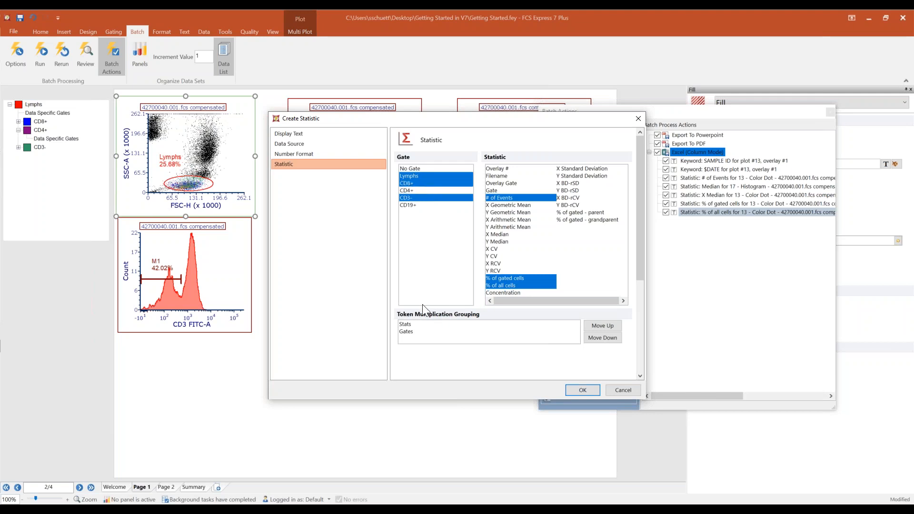
click(581, 390)
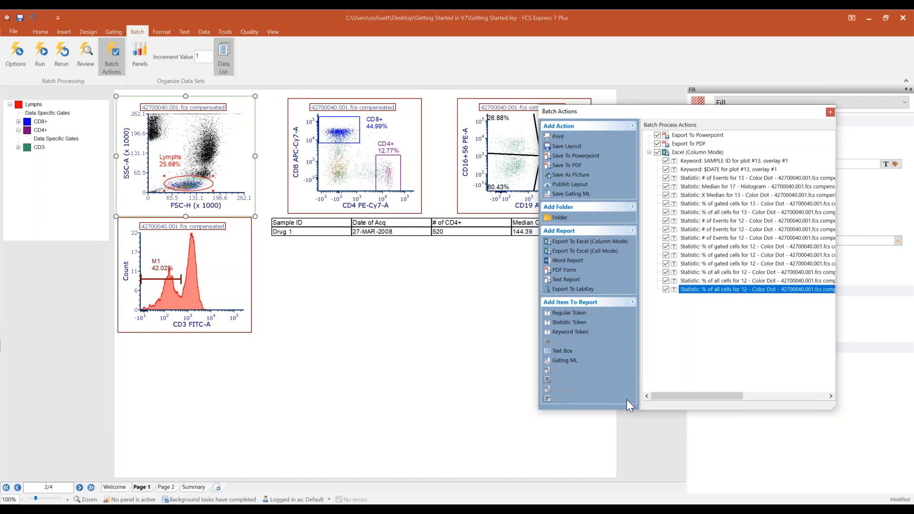
Step: Close and reopen the batch actions, and move their window over the centre of the layout
click(832, 113)
click(112, 54)
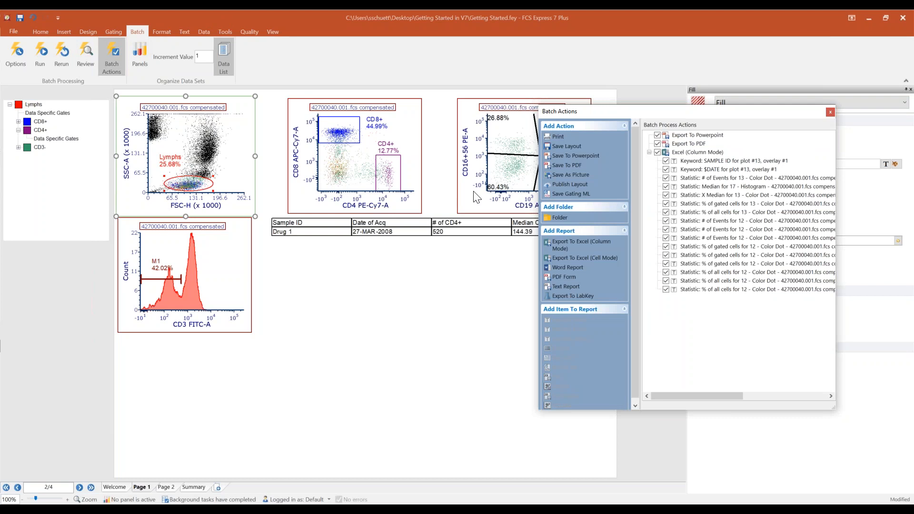
drag(598, 116, 414, 116)
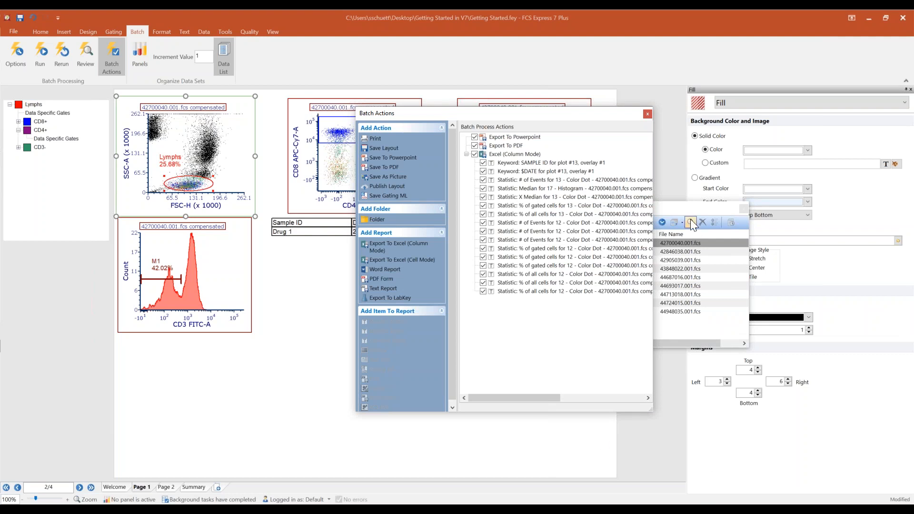
Step: Bring the data list forward and view the layout with the first data file and with iteration 9, 44948035.001.fcs
click(720, 209)
drag(720, 209, 732, 209)
click(646, 248)
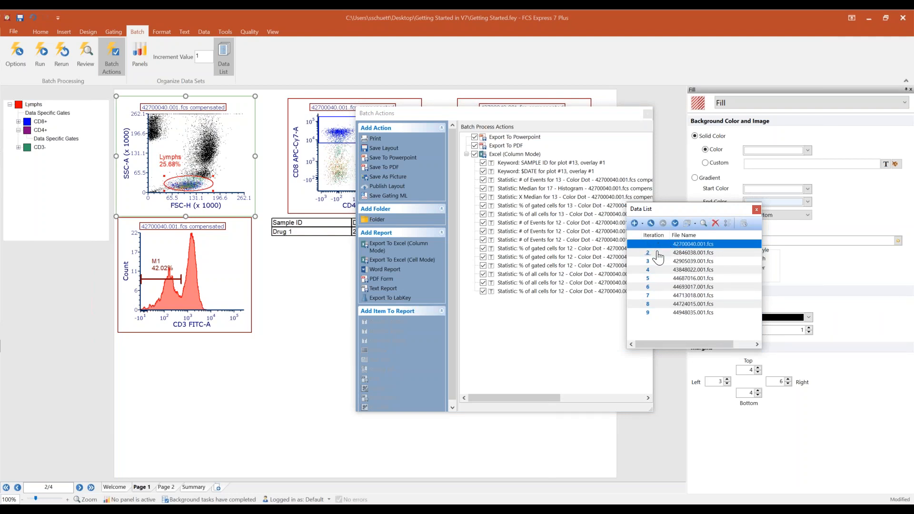
click(648, 314)
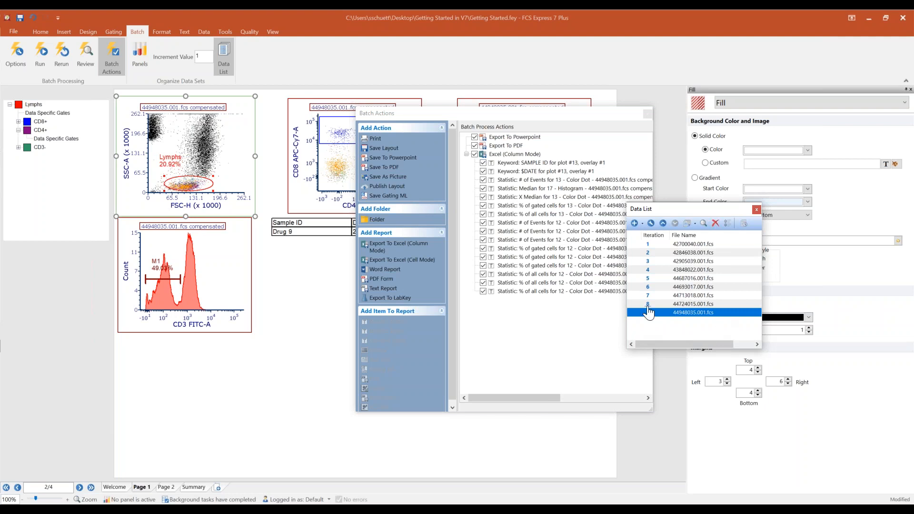
Step: Return the layout to the first data file, 42700040.001.fcs, and run the batch processing
click(645, 245)
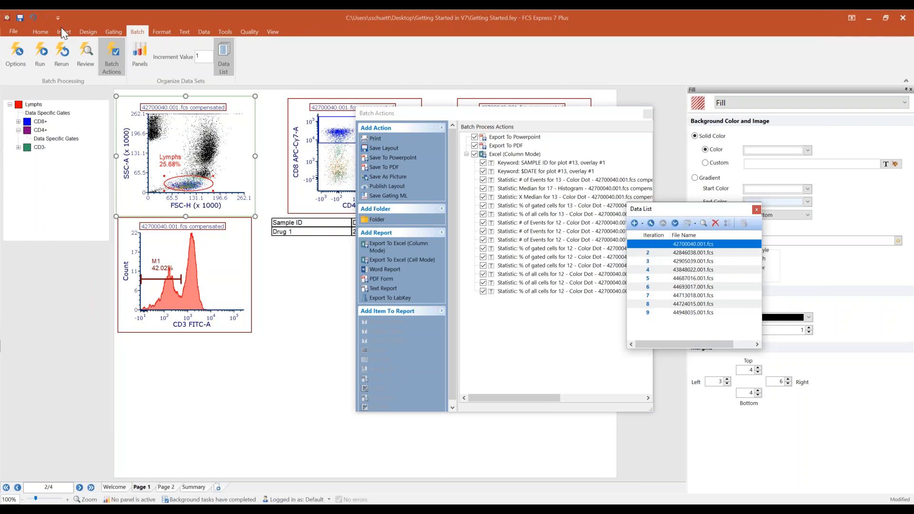
click(40, 54)
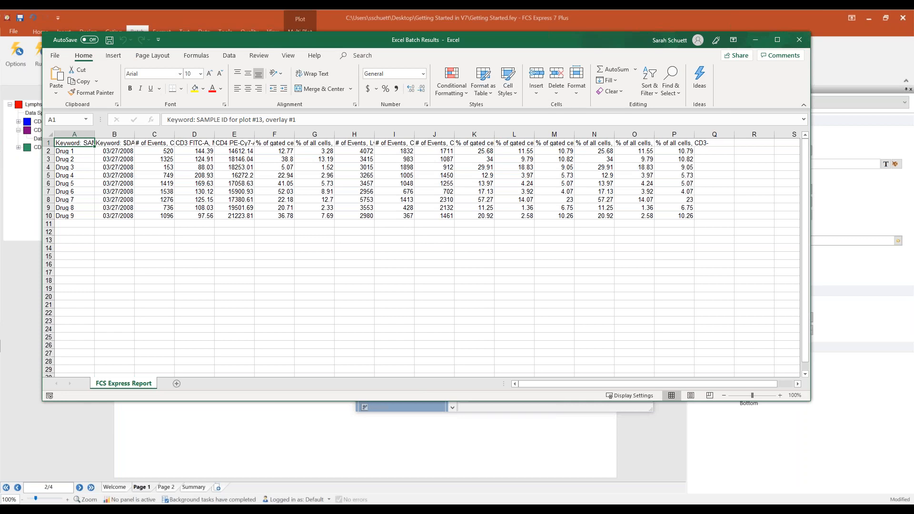
Step: Review the Excel Batch Results workbook with columns A to C widened to fit their headers, and close it without saving
double_click(96, 134)
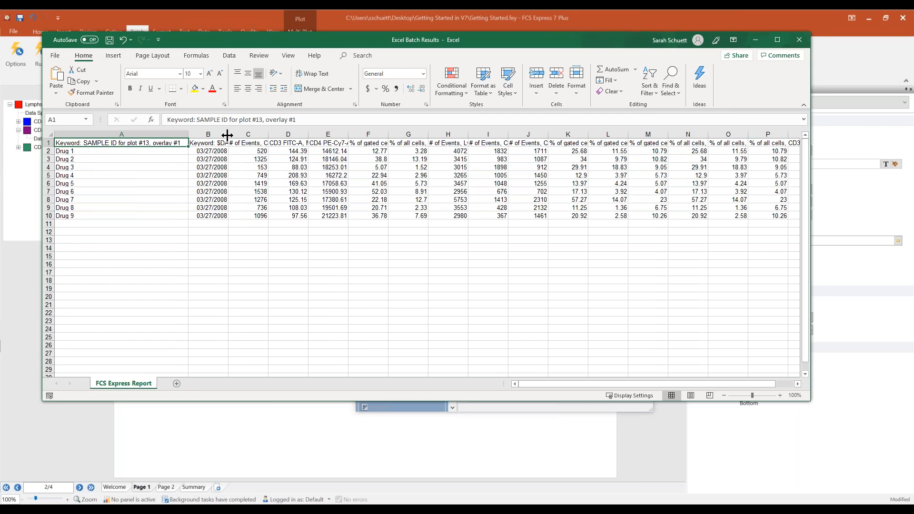
double_click(228, 135)
double_click(349, 134)
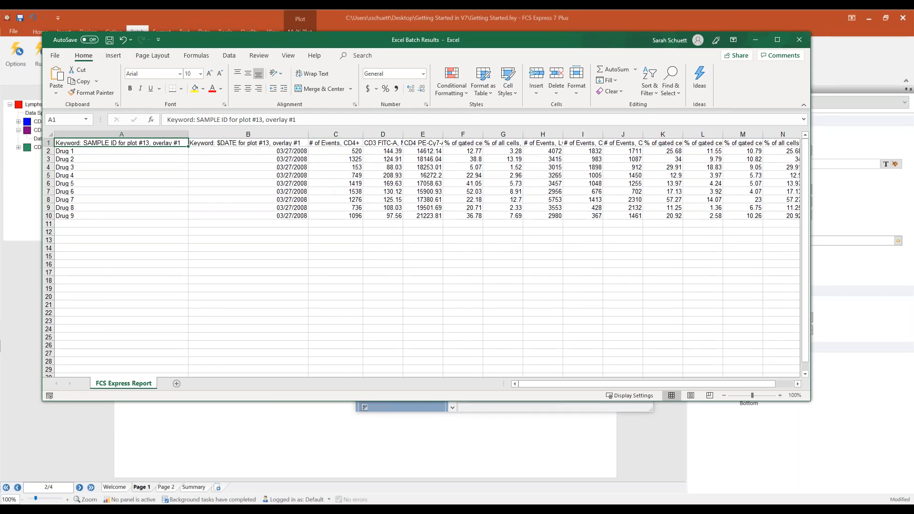
click(558, 287)
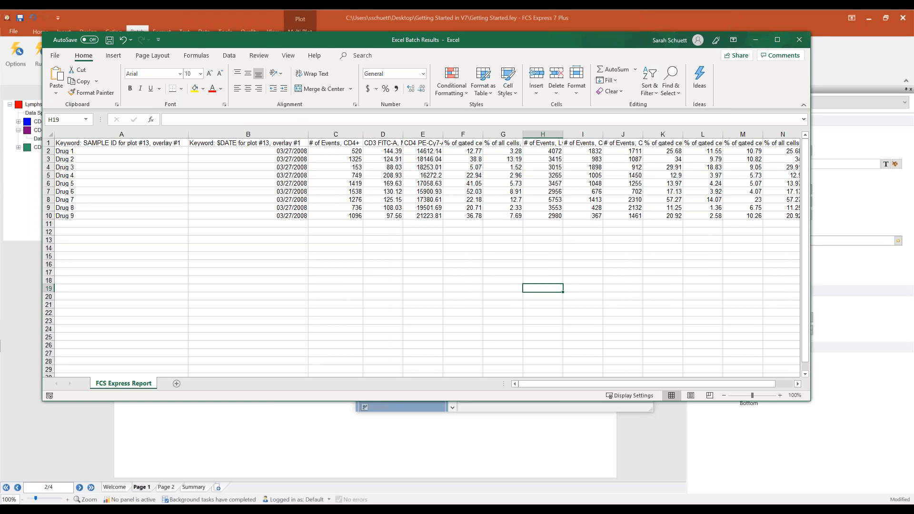
click(799, 40)
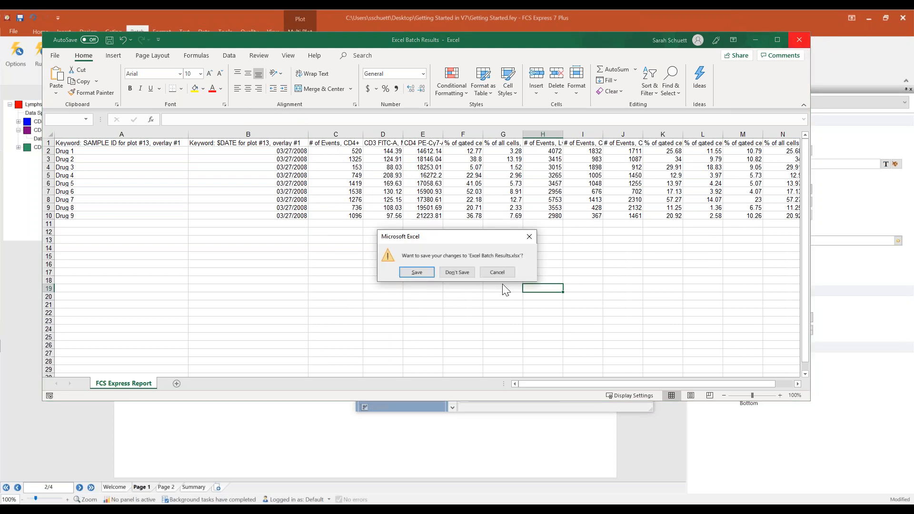
click(464, 274)
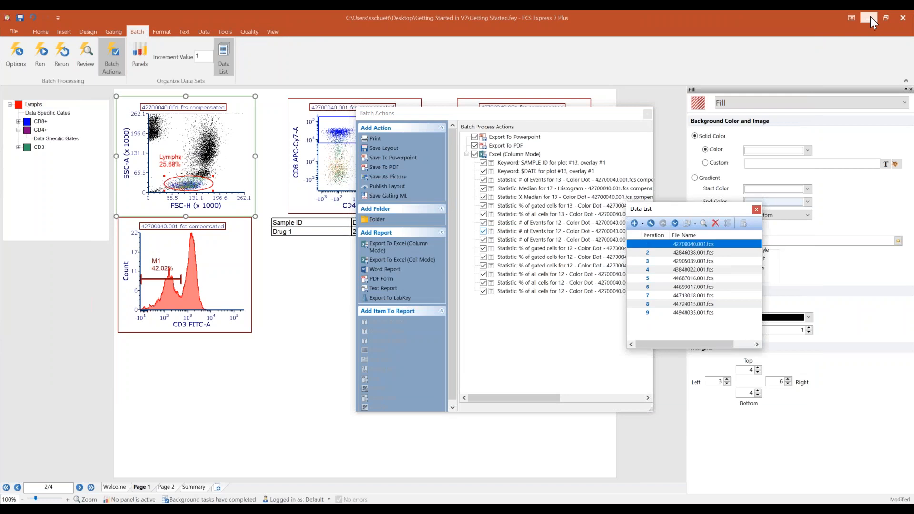
Step: Minimize the layout, open the 27-MAR-2008 desktop folder in File Explorer and enlarge its window to show all exported files
click(869, 19)
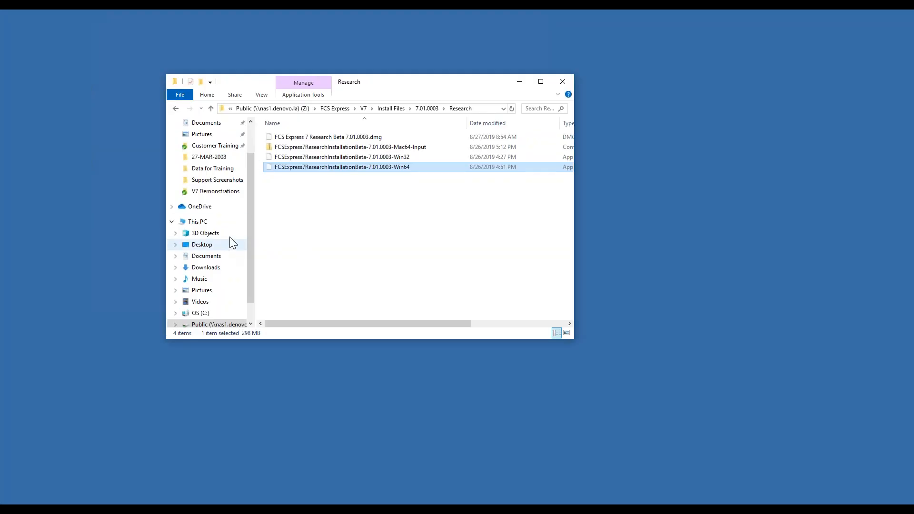
click(200, 244)
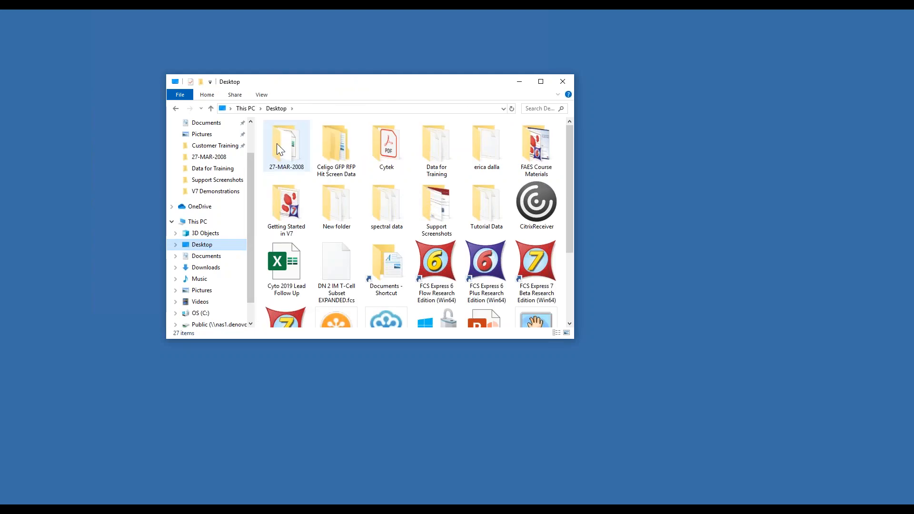
double_click(276, 144)
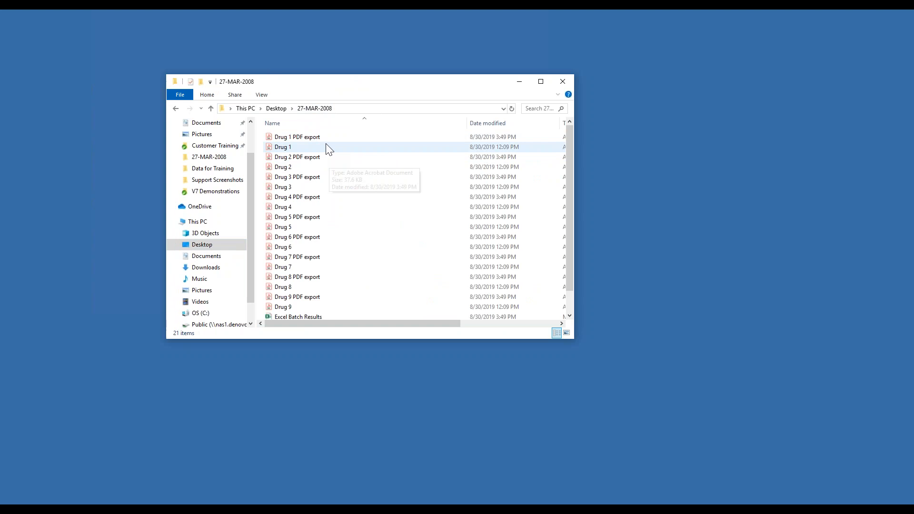
drag(590, 347, 673, 380)
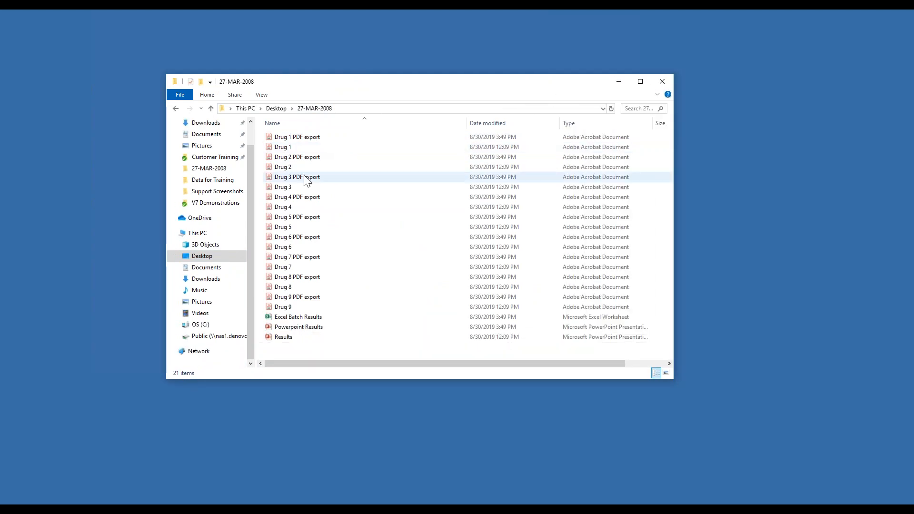
Step: Open Drug 1 PDF export, collapse the tools pane to view the exported page, and close the file
click(309, 139)
double_click(307, 139)
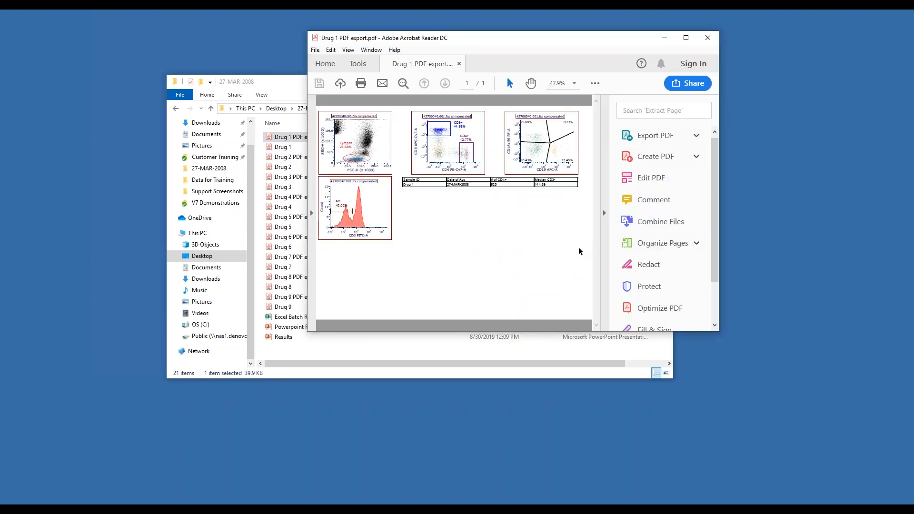
click(604, 213)
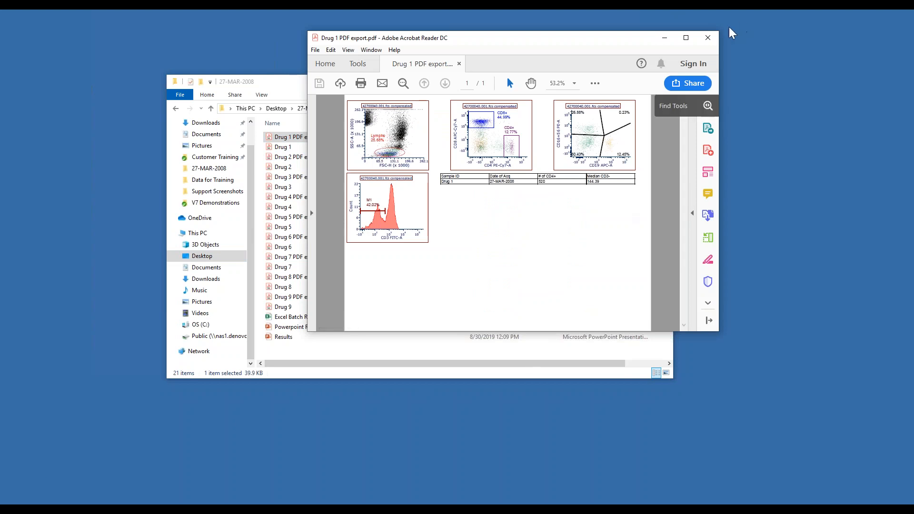
click(708, 38)
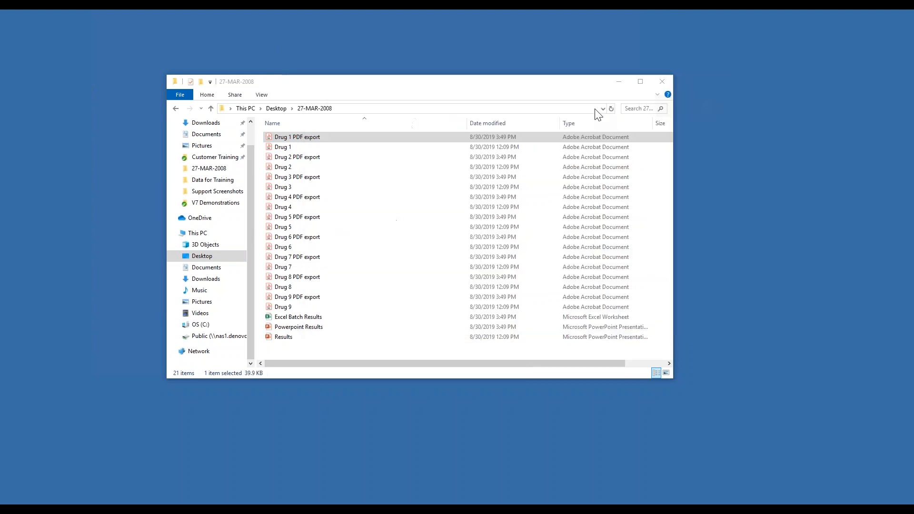
Step: Open the Powerpoint Results presentation and look through the exported plots on its slides
click(296, 329)
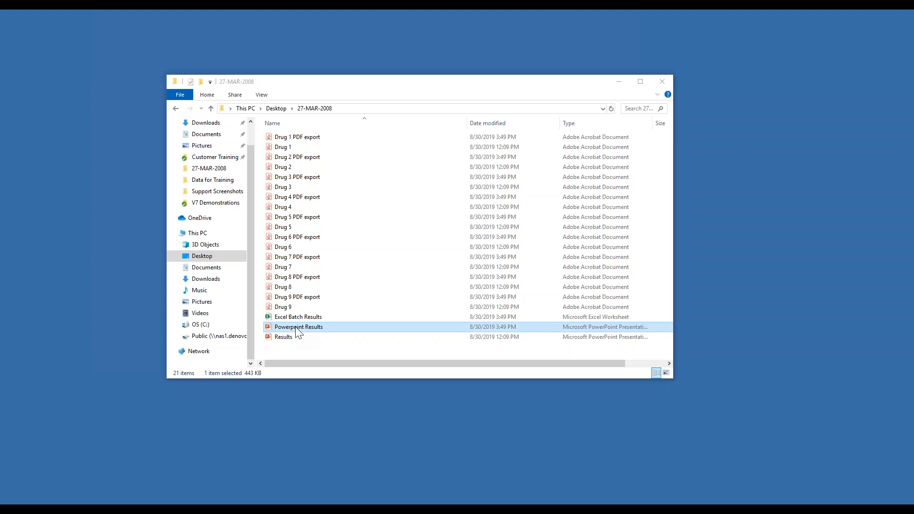
double_click(297, 332)
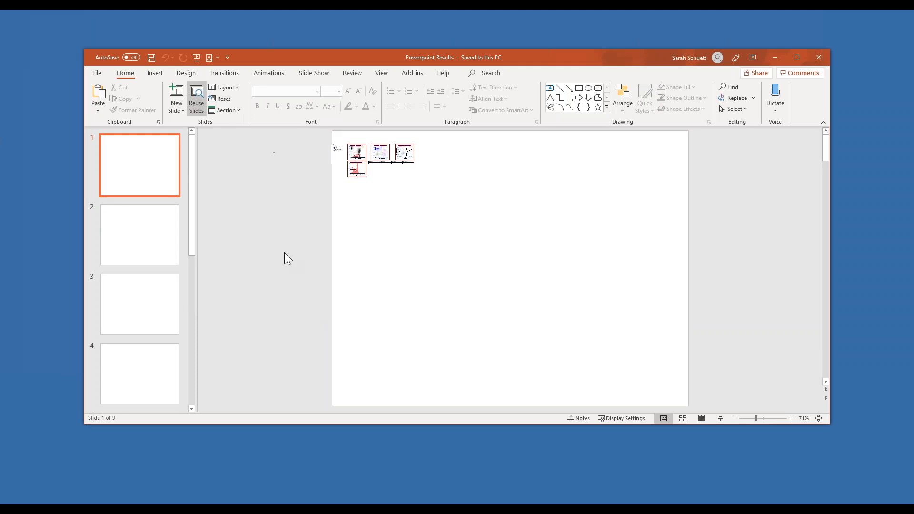
click(338, 168)
click(391, 170)
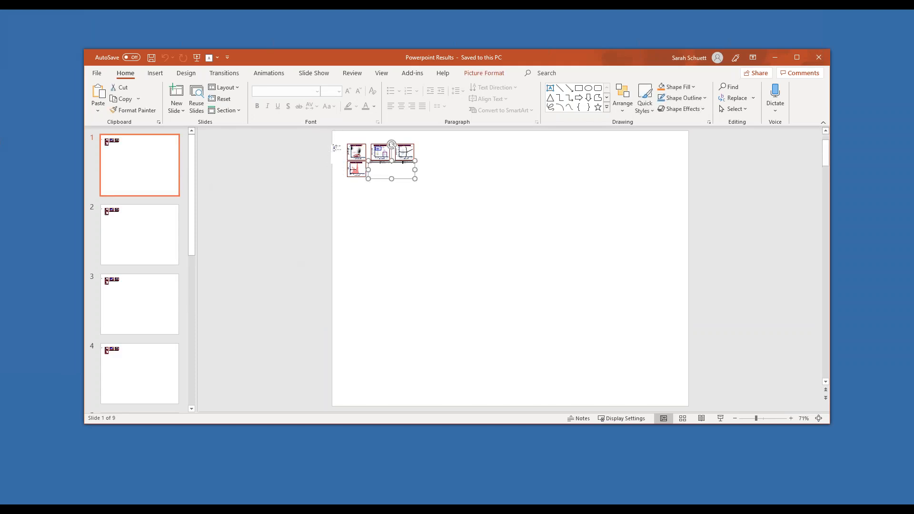
click(155, 252)
click(146, 314)
scroll(141, 372, down, 5)
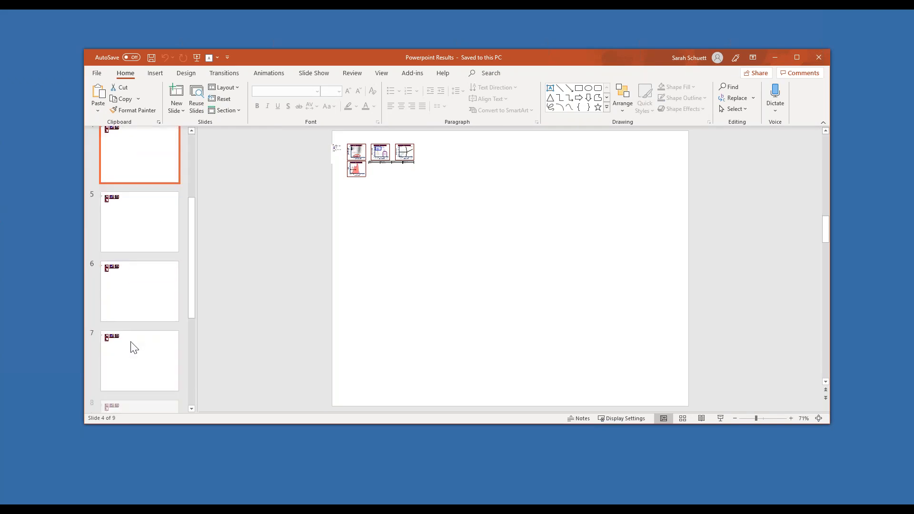
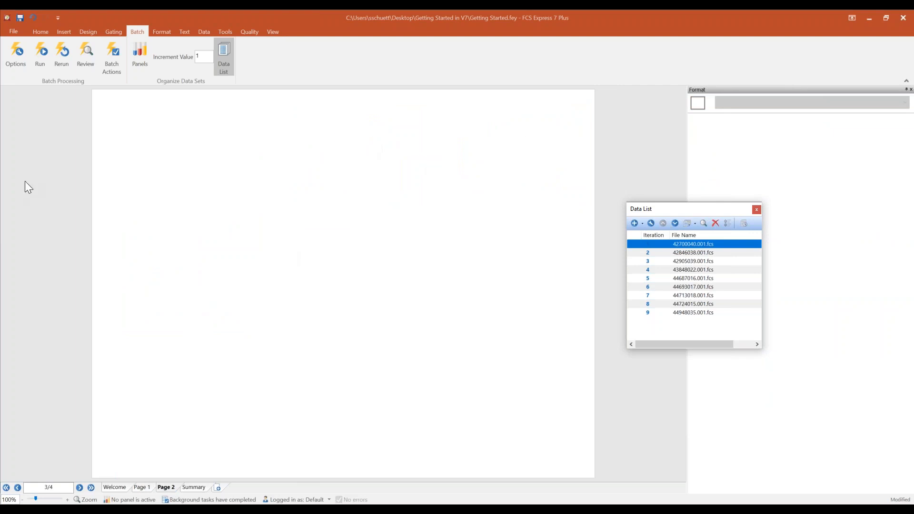
Step: Insert a spreadsheet named CD4 CD8 Rat on Page 2 and enlarge it to show columns A to H and 20 rows
click(63, 32)
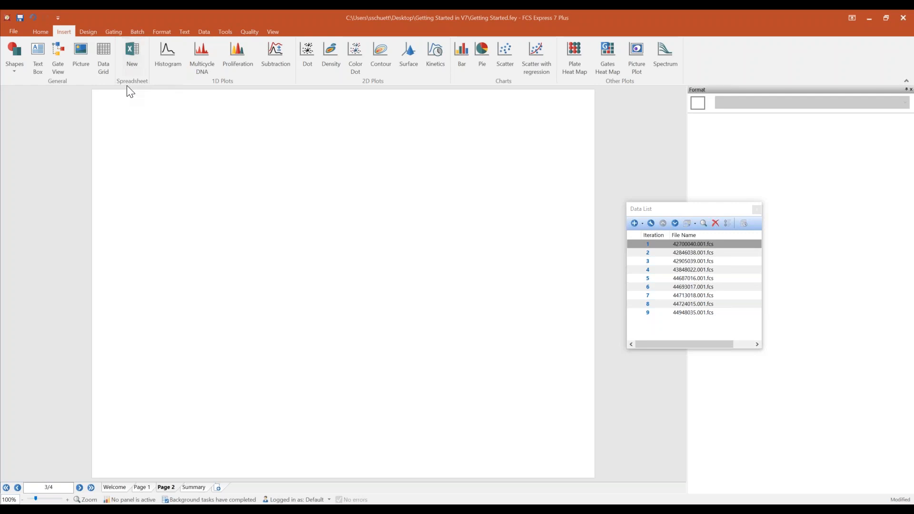
click(131, 57)
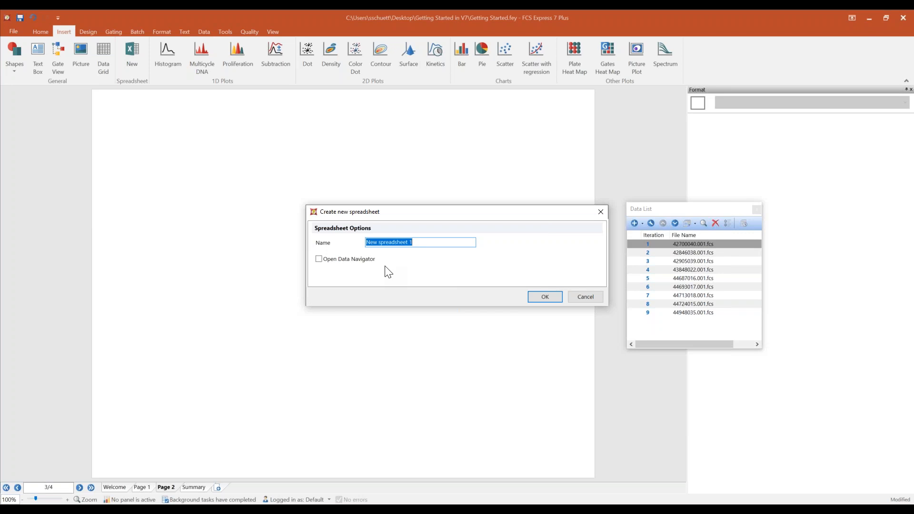
text(CD4 CD 8)
key(BackSpace)
key(BackSpace)
text(8 Rat)
key(Return)
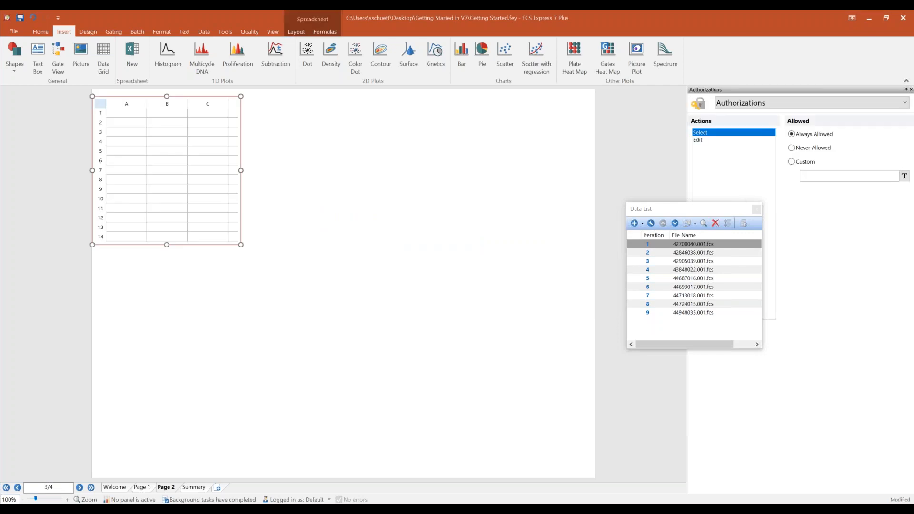
drag(238, 243, 450, 305)
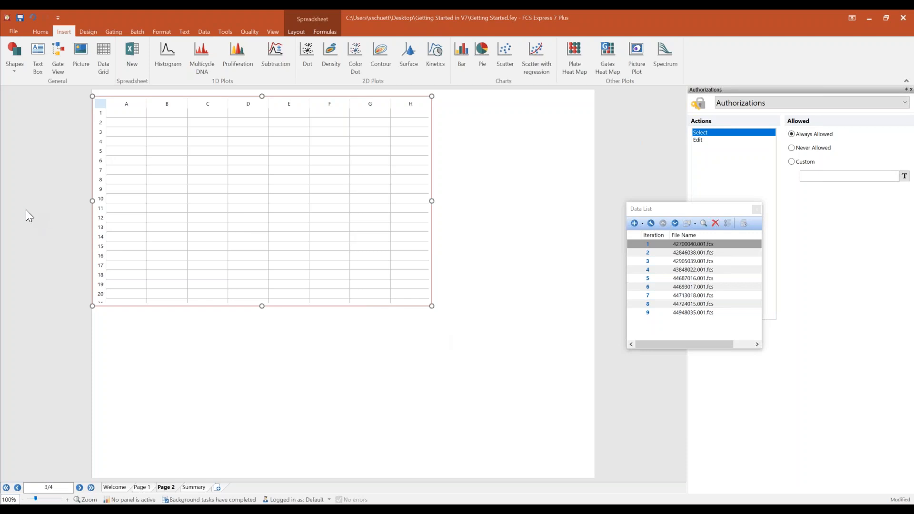
Step: Enter the header Sample ID in cell A1 of the new spreadsheet
double_click(110, 115)
text(Sa)
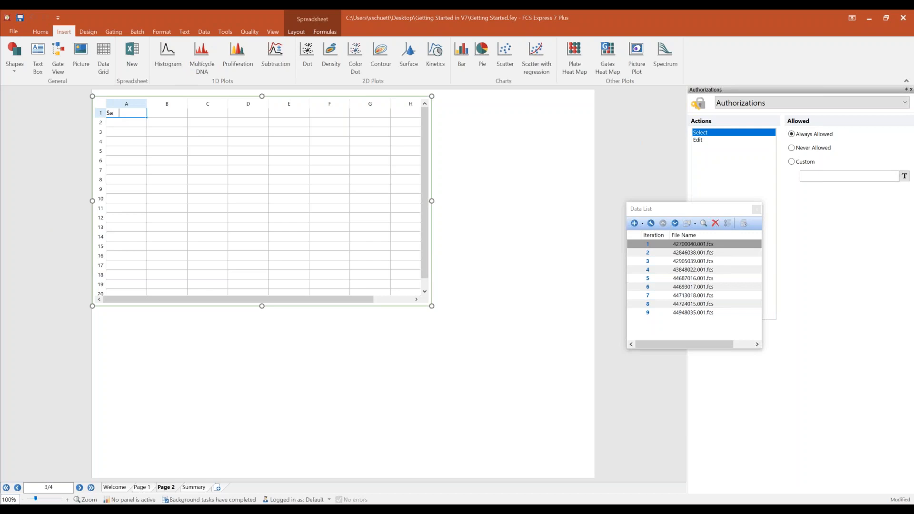
text(mple ID)
click(702, 244)
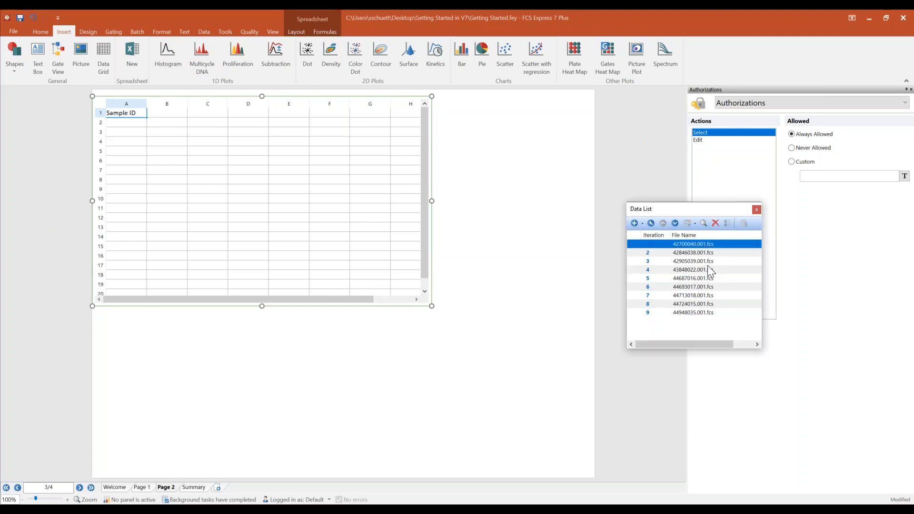
shift+click(698, 312)
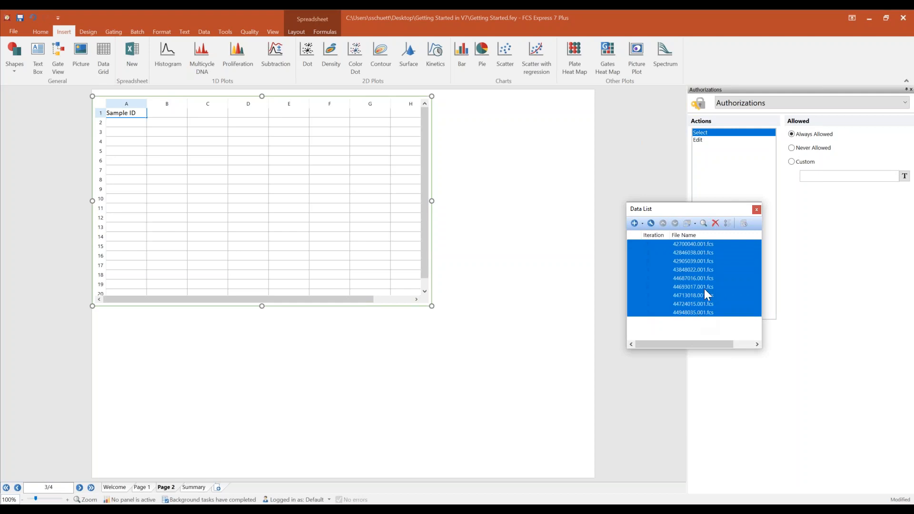
drag(684, 270, 129, 125)
drag(731, 251, 129, 128)
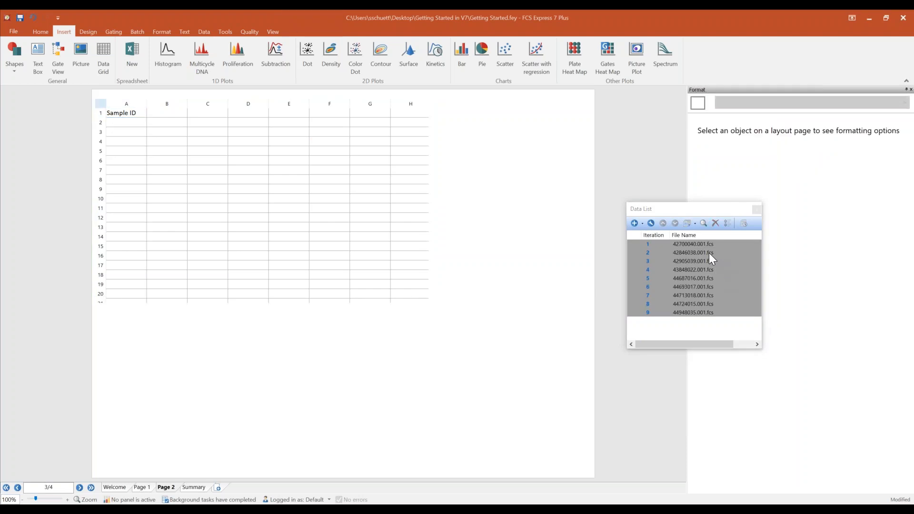
click(694, 322)
shift+click(693, 313)
drag(689, 244, 125, 132)
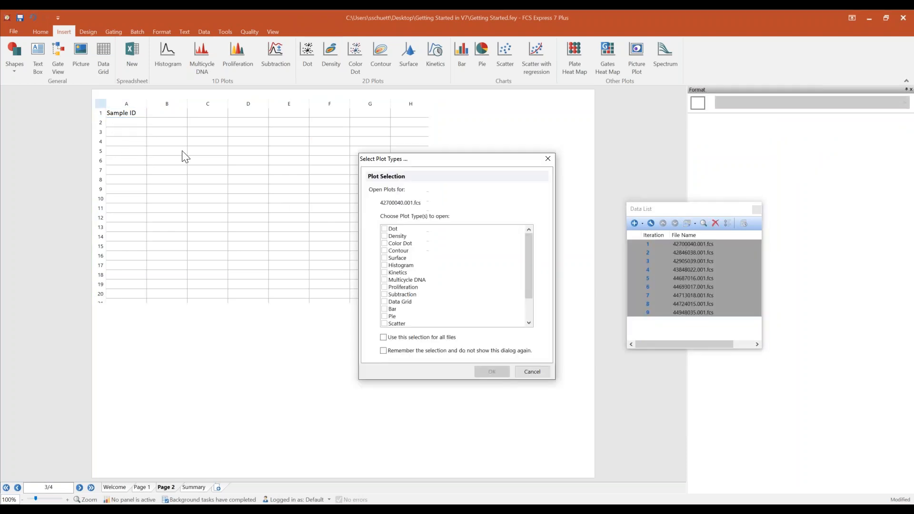
click(526, 371)
click(531, 374)
click(533, 374)
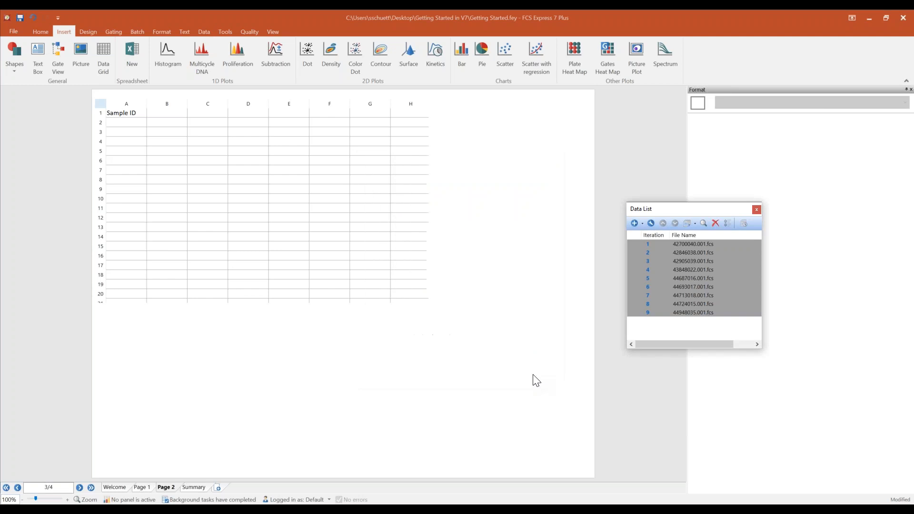
click(533, 374)
Step: Activate the spreadsheet and insert all nine data list files from cell A2 as keyword tokens
click(316, 246)
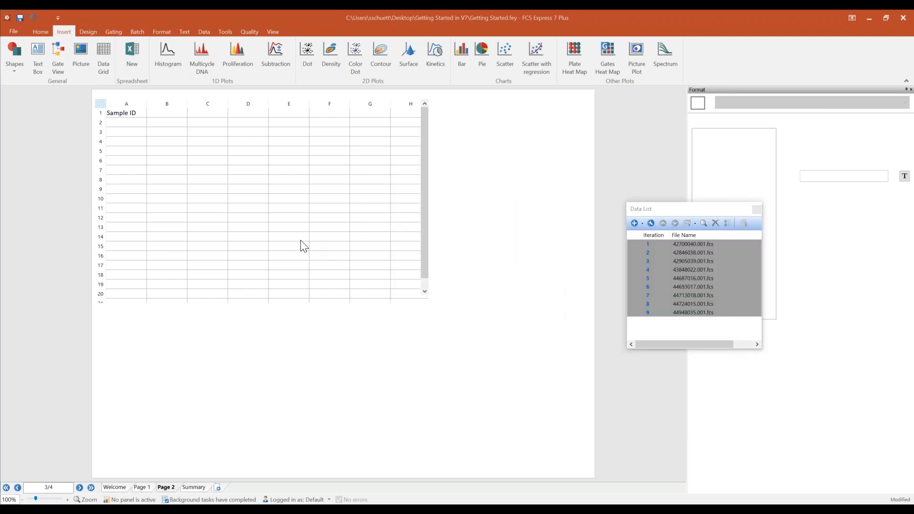
click(698, 245)
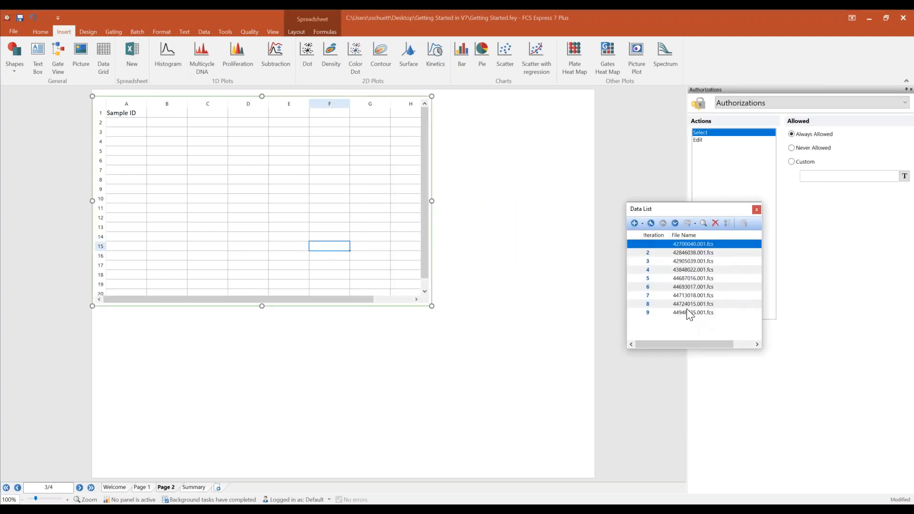
shift+click(686, 311)
drag(637, 225, 142, 129)
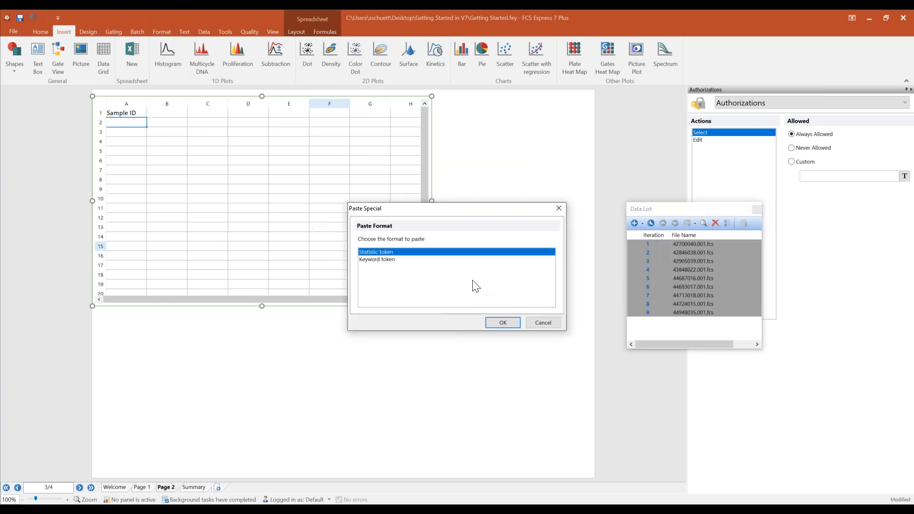
click(374, 260)
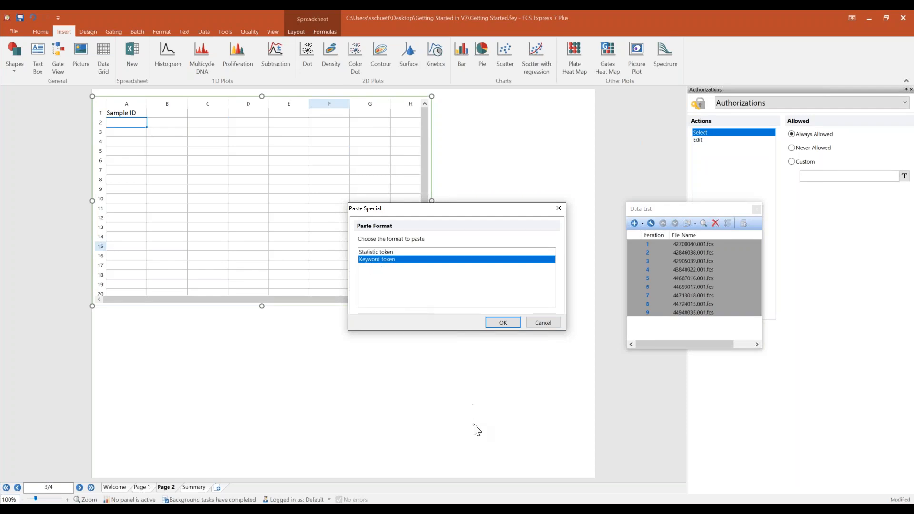
click(502, 323)
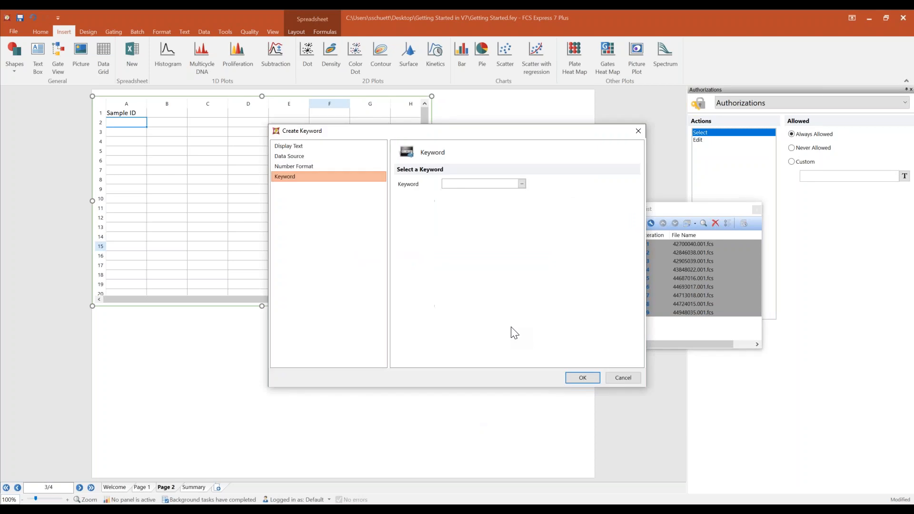
Step: Use the Sample ID keyword for the tokens, disallow data file changes during batch processing, and create them
text(sample id)
click(337, 159)
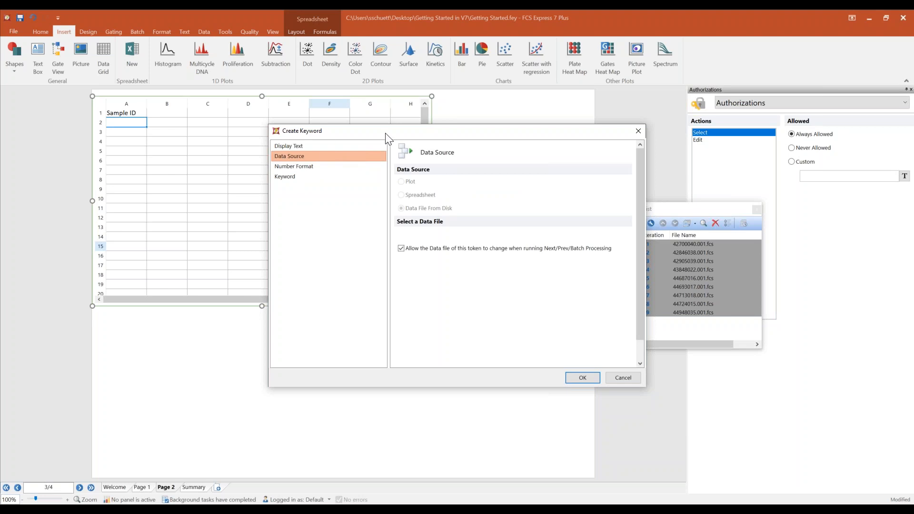
drag(373, 133, 327, 135)
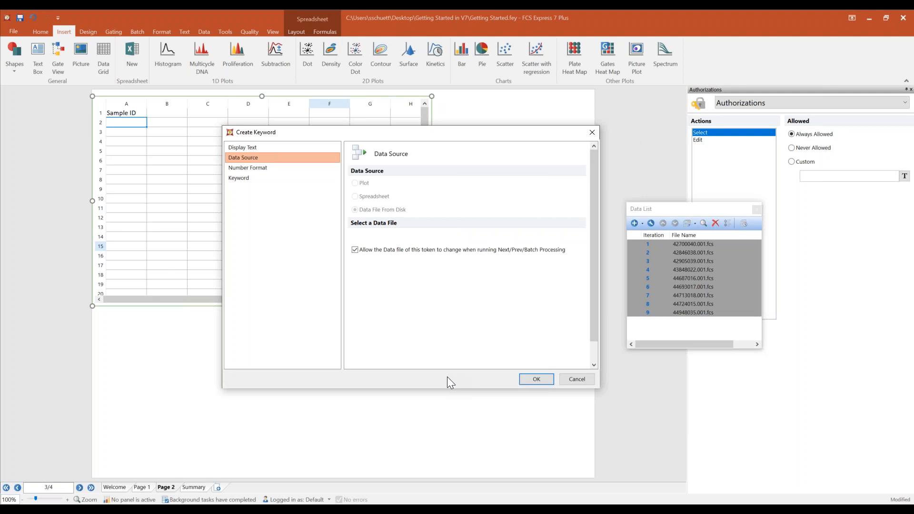
click(360, 250)
click(538, 381)
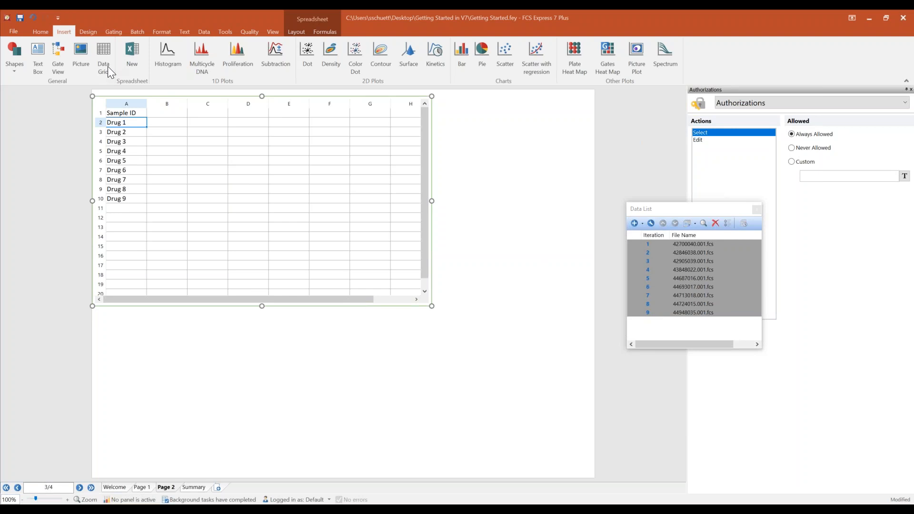
Step: Insert all nine data list files from cell B1 of the spreadsheet as statistic tokens
click(170, 115)
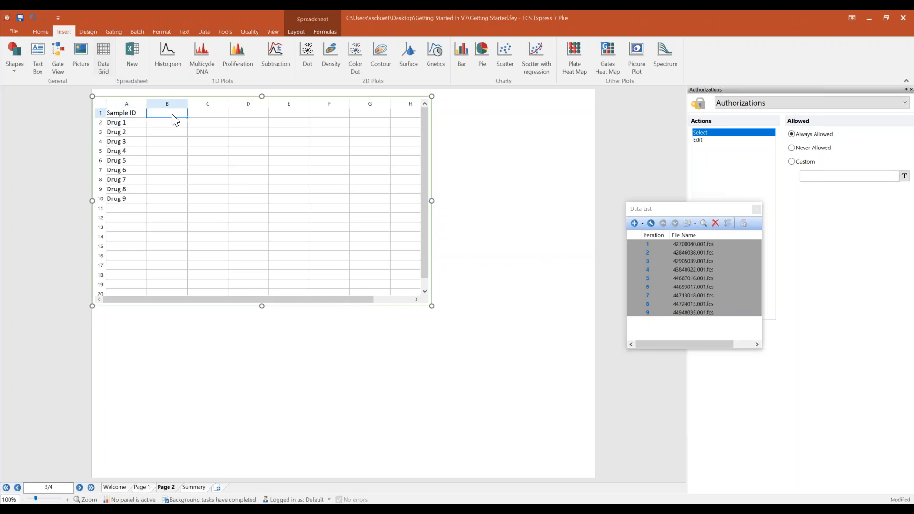
click(696, 244)
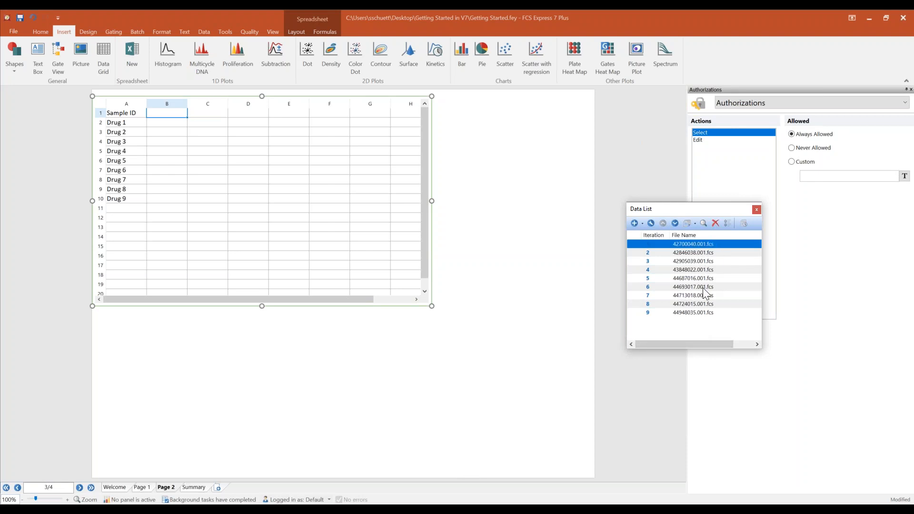
shift+click(701, 315)
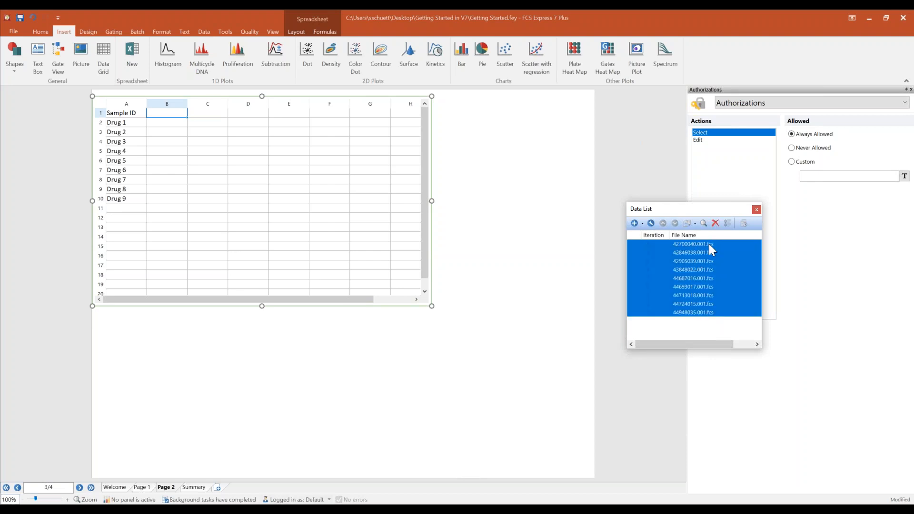
drag(708, 247, 182, 117)
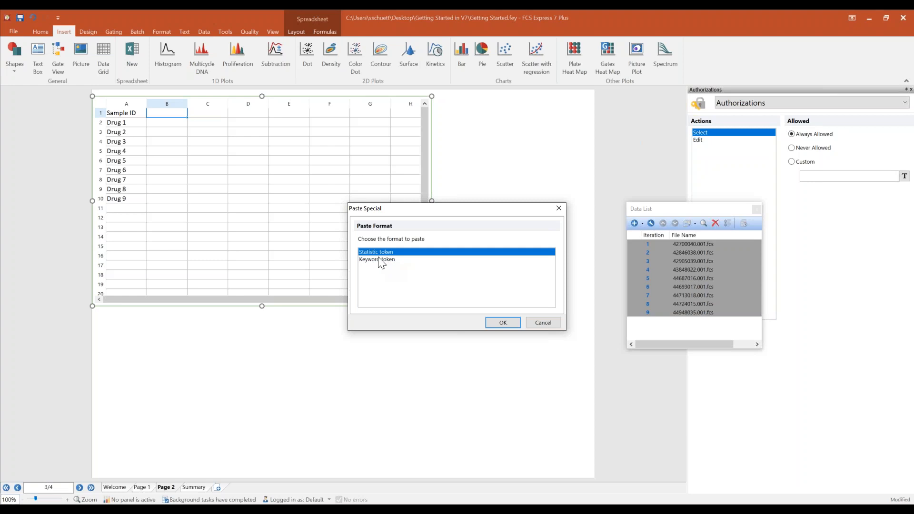
click(500, 322)
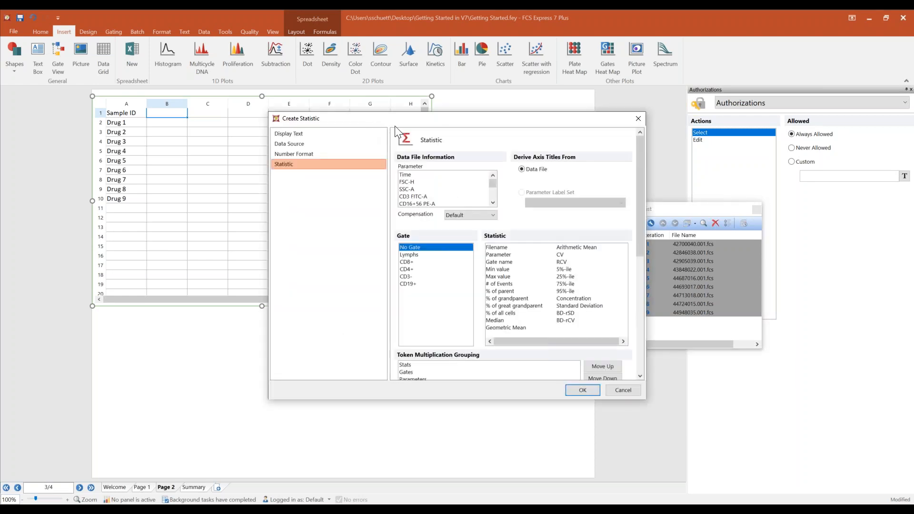
drag(391, 121, 353, 101)
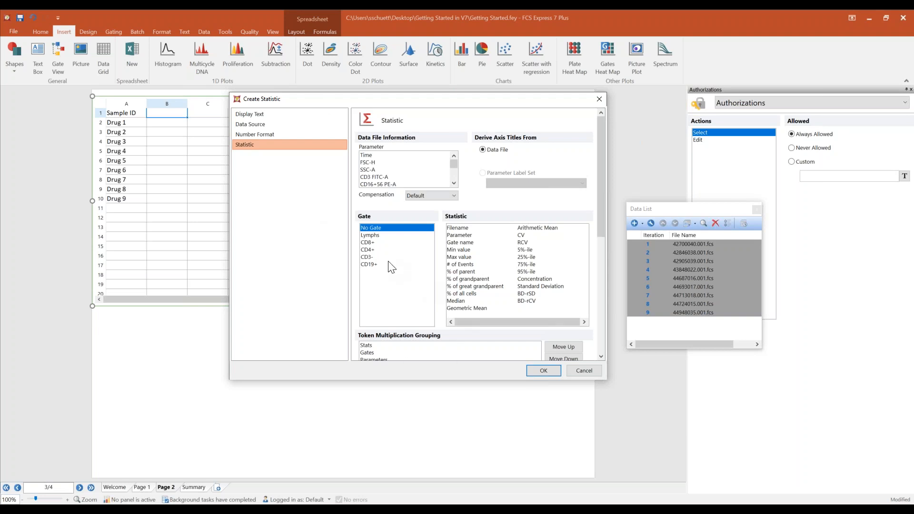
Step: Create % of parent statistics for the CD8+ and CD4+ gates with parameter SSC-A, disallowing data file changes during batch processing
click(381, 243)
ctrl+click(380, 250)
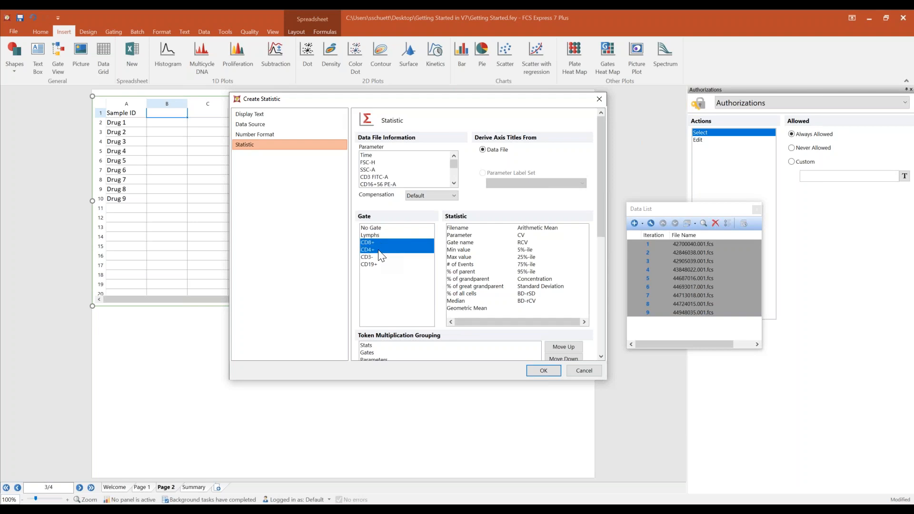
click(460, 273)
click(369, 170)
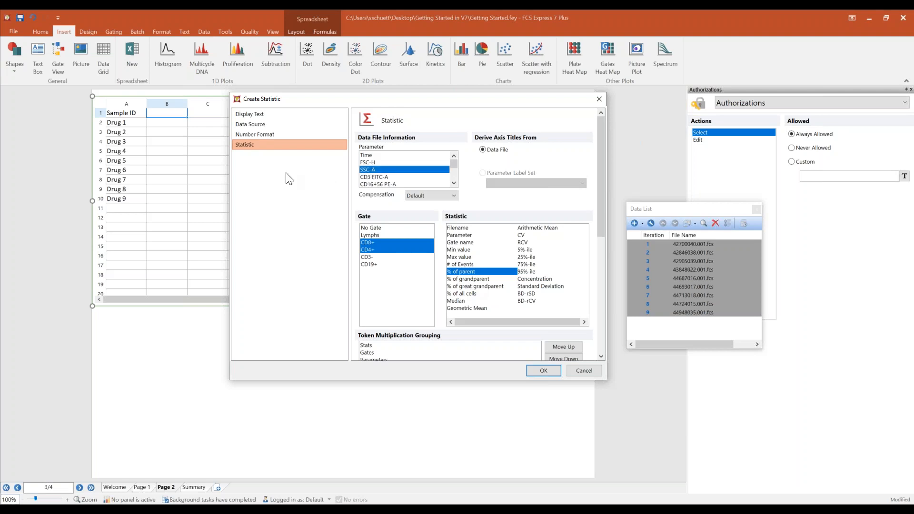
click(254, 124)
click(362, 217)
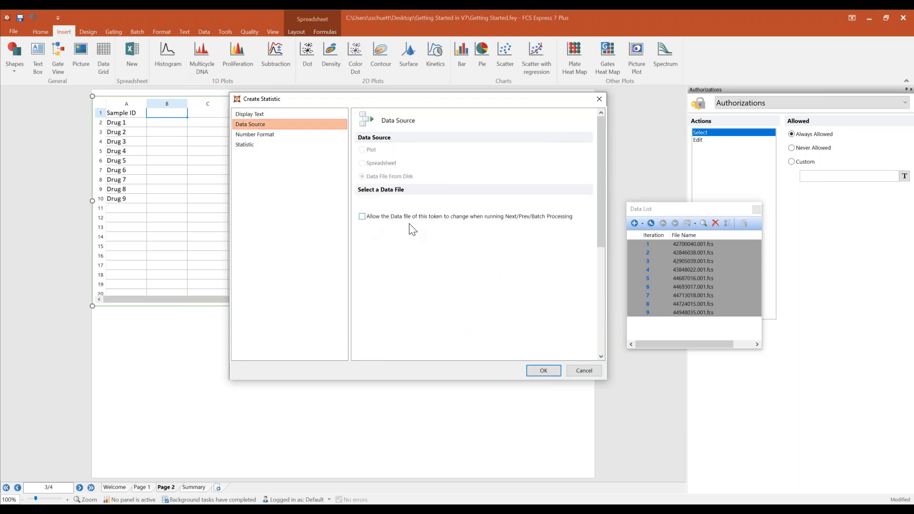
click(542, 370)
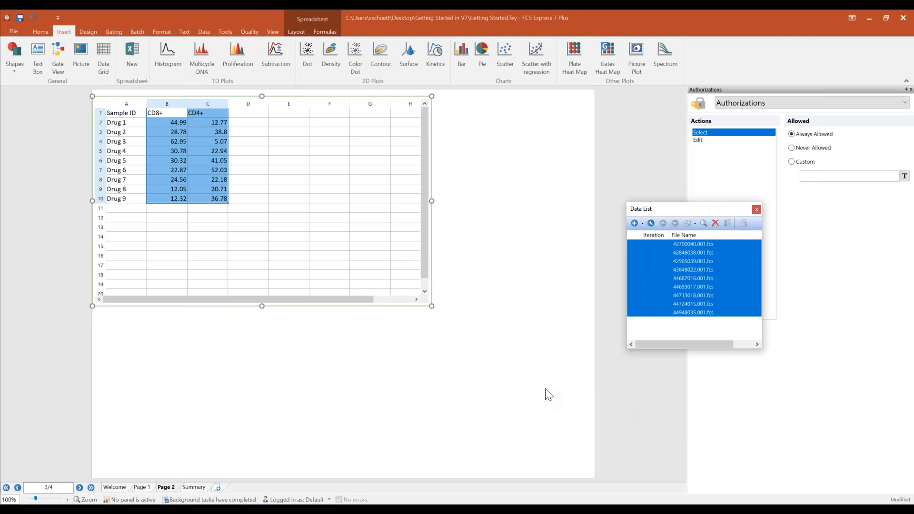
click(552, 379)
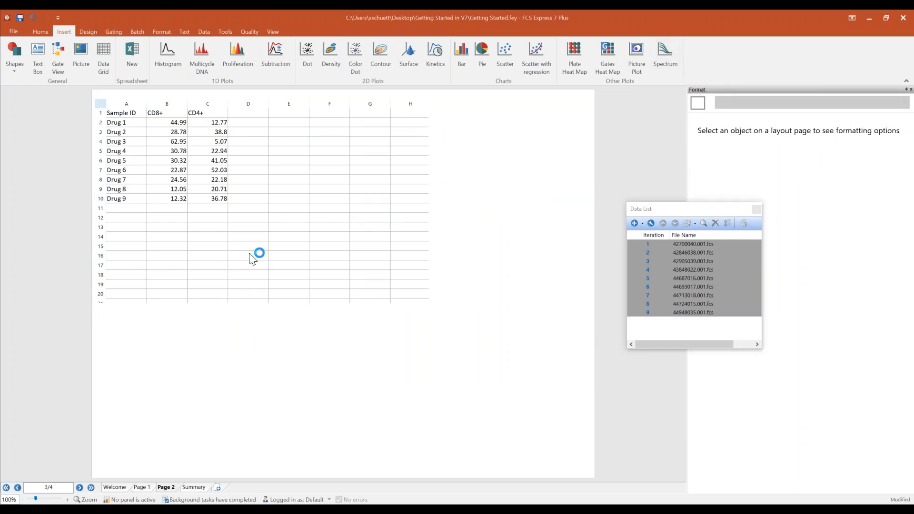
Step: Enter the header Ratio in cell D1 and the formula =C2/B2 in cell D2
click(247, 115)
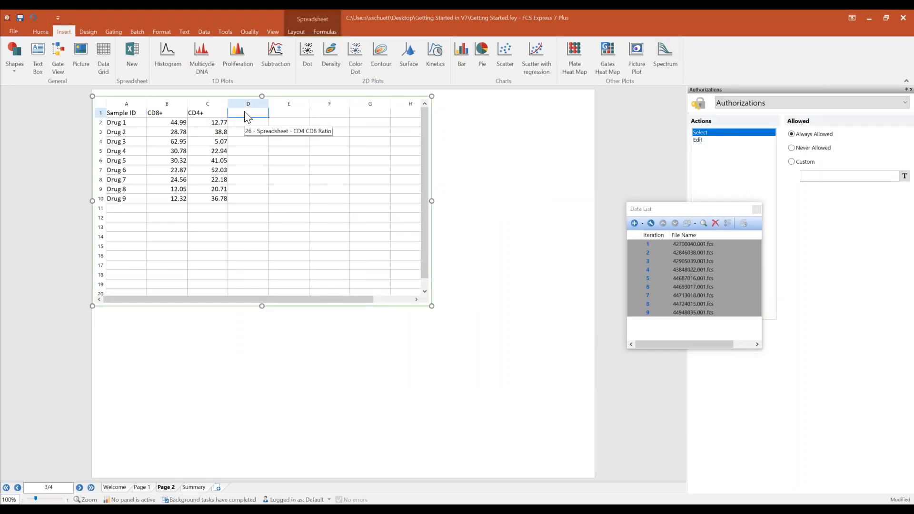
text(Ratio)
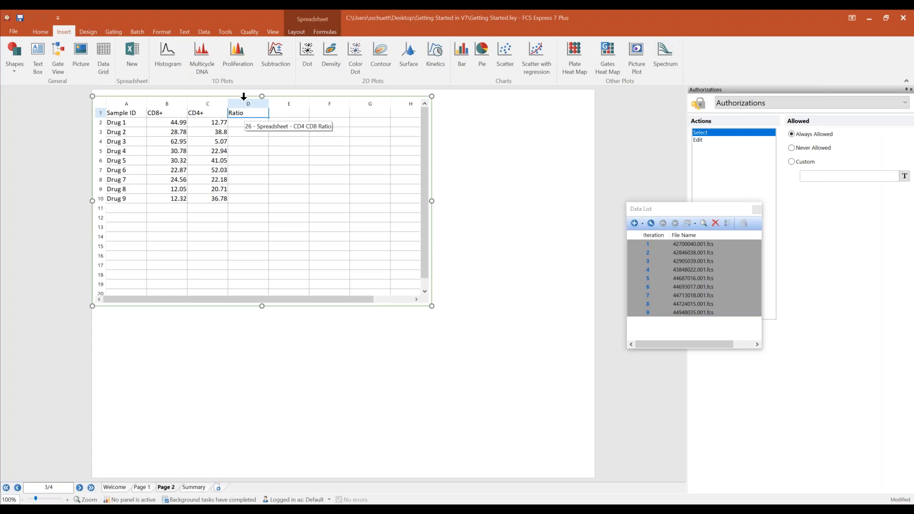
click(245, 125)
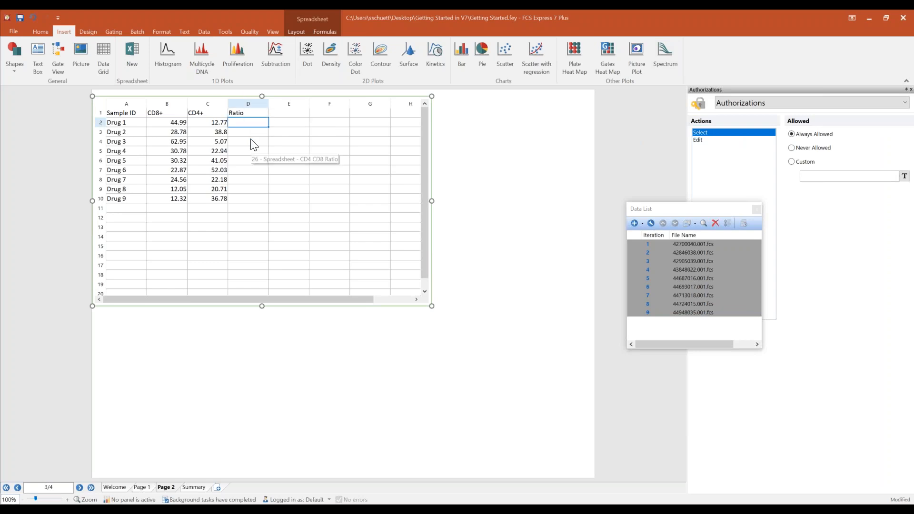
text(=)
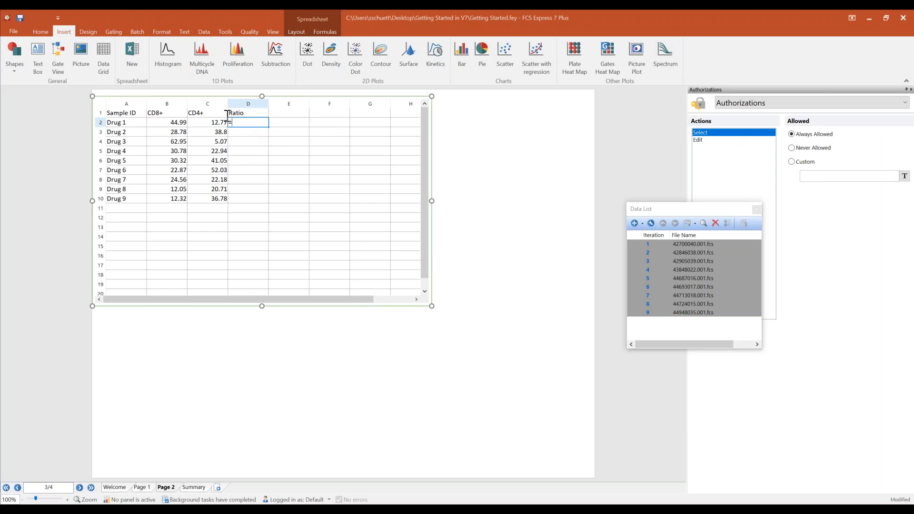
click(205, 124)
text(/)
click(165, 123)
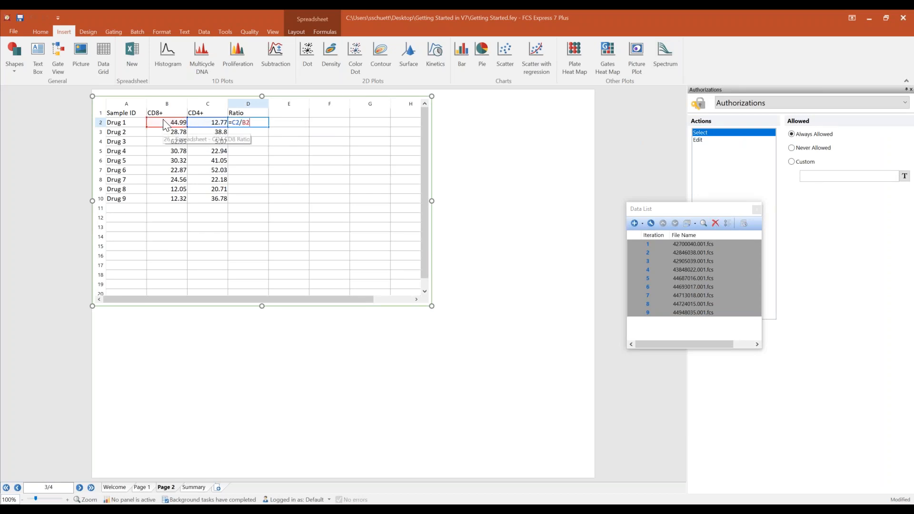
key(Return)
Step: Fill the ratio formula from D2 down to D10
click(251, 122)
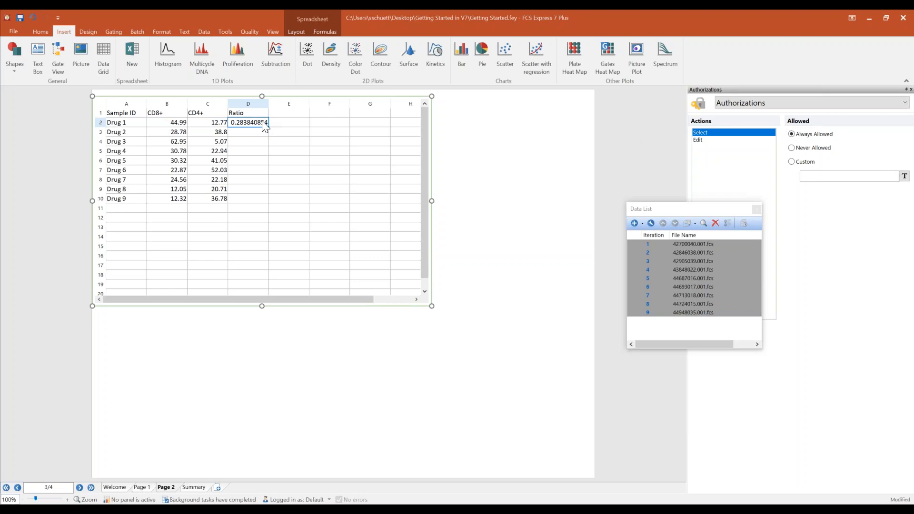
drag(266, 127, 261, 203)
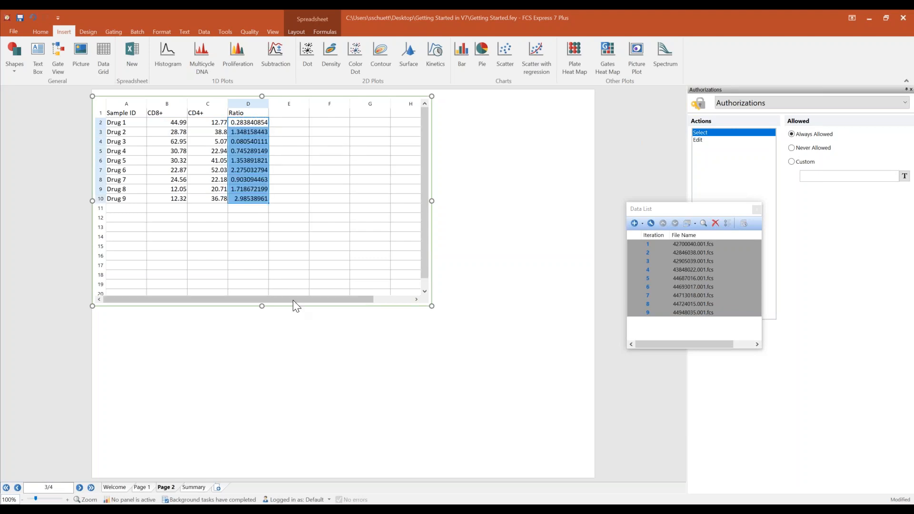
click(495, 230)
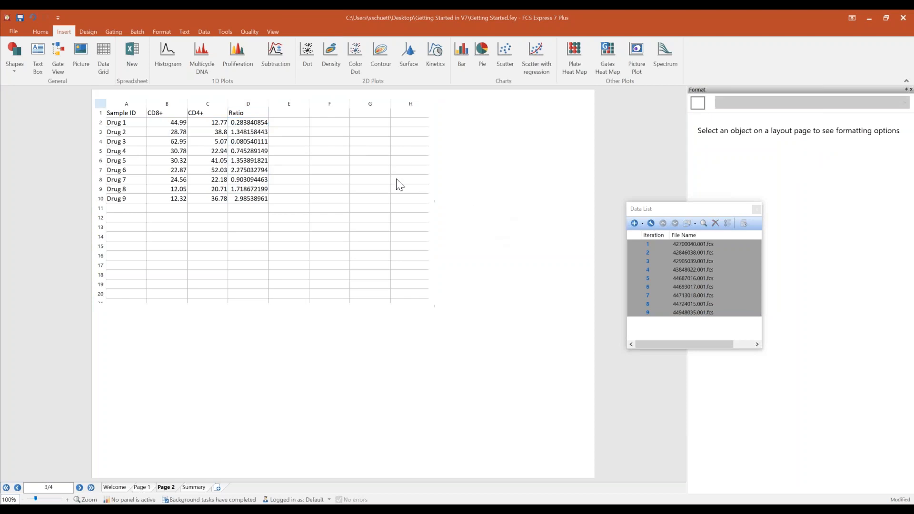
Step: Examine the spreadsheet's conditional formatting options and the list of available statistical functions
click(329, 142)
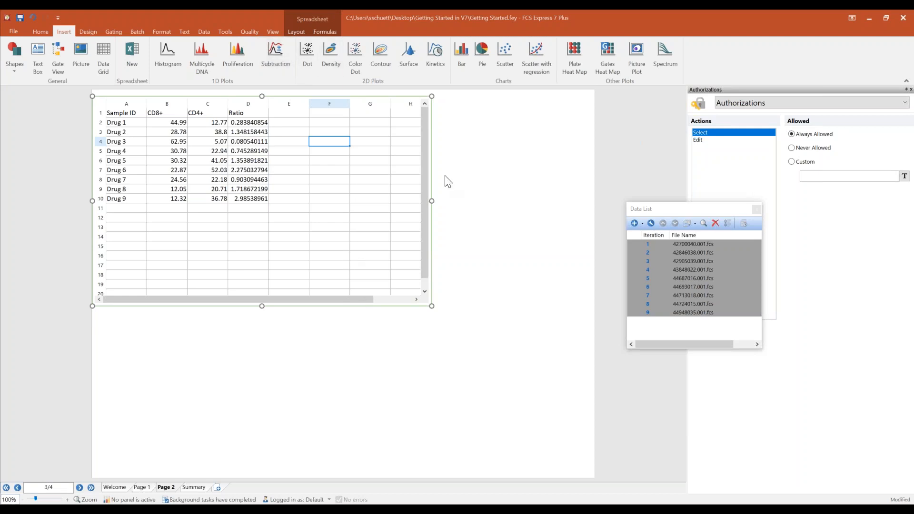
click(517, 124)
click(313, 143)
click(294, 32)
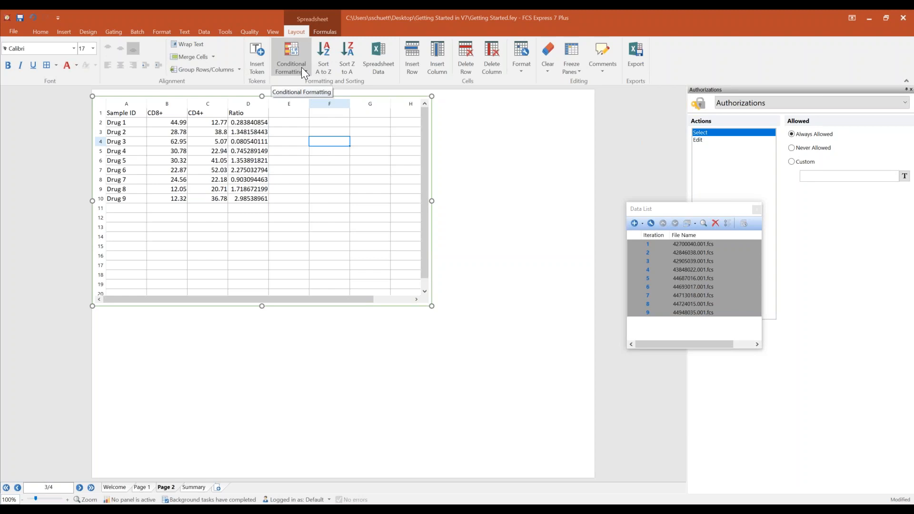
click(329, 30)
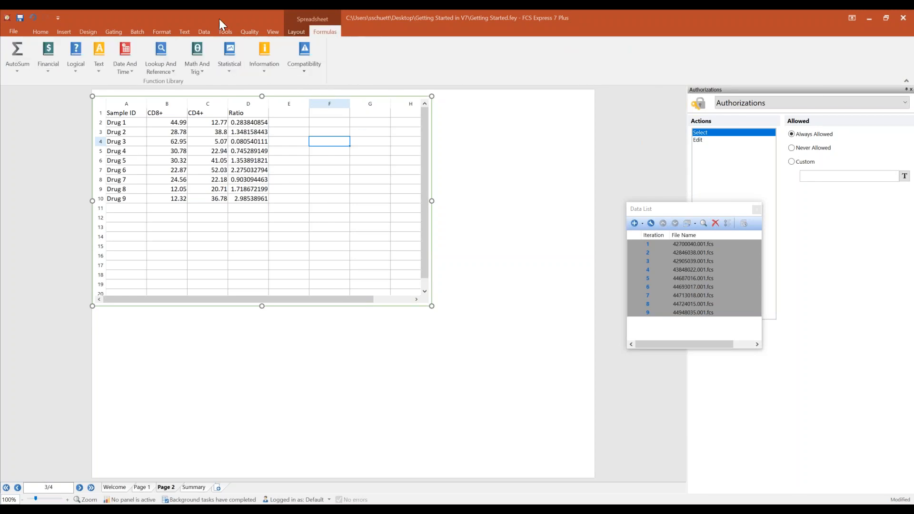
click(231, 62)
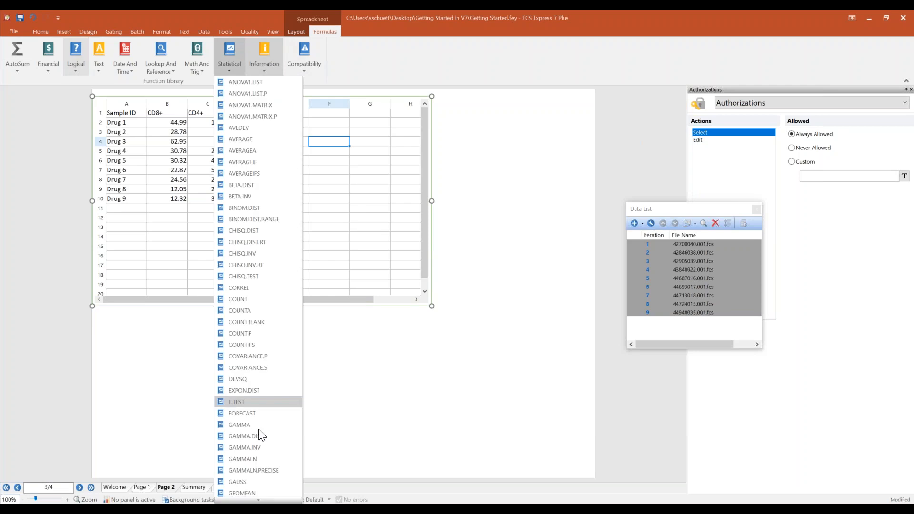
mouse_move(264, 501)
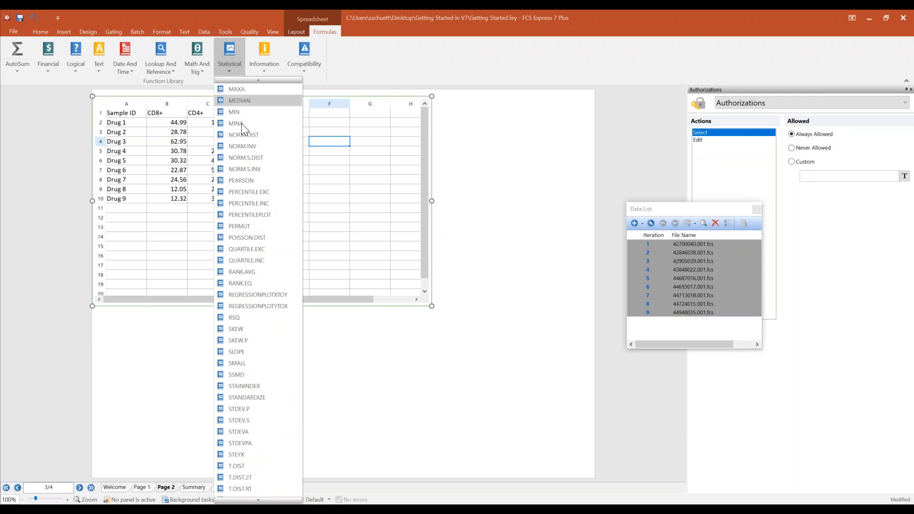
click(357, 141)
Step: Apply green data bar conditional formatting to the ratio values in D2 to D10
click(259, 125)
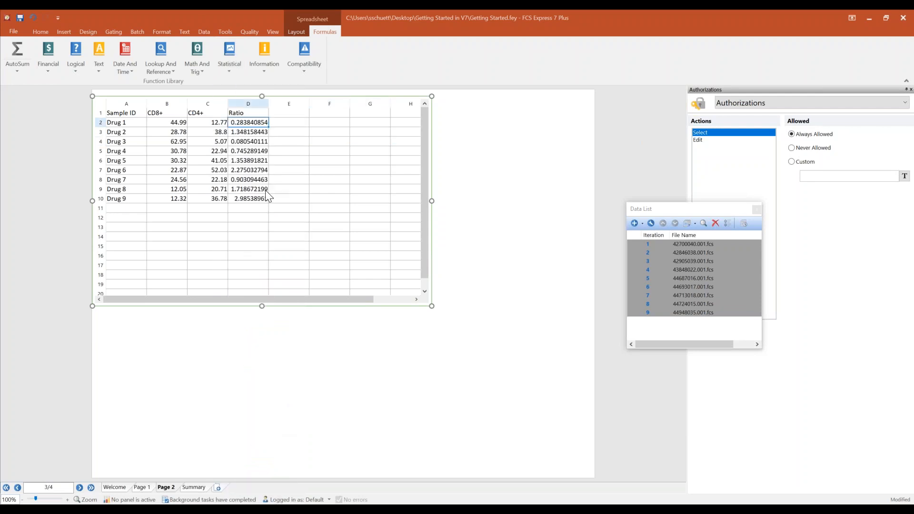
shift+click(262, 198)
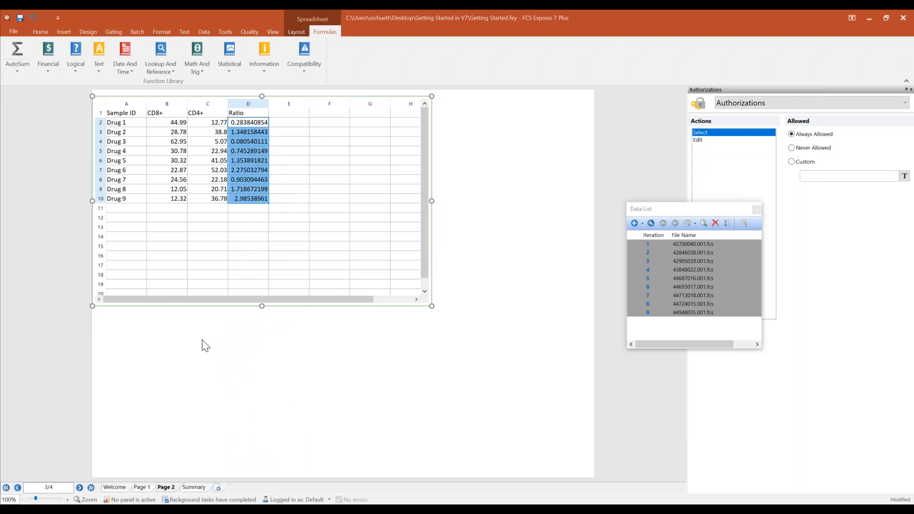
click(298, 35)
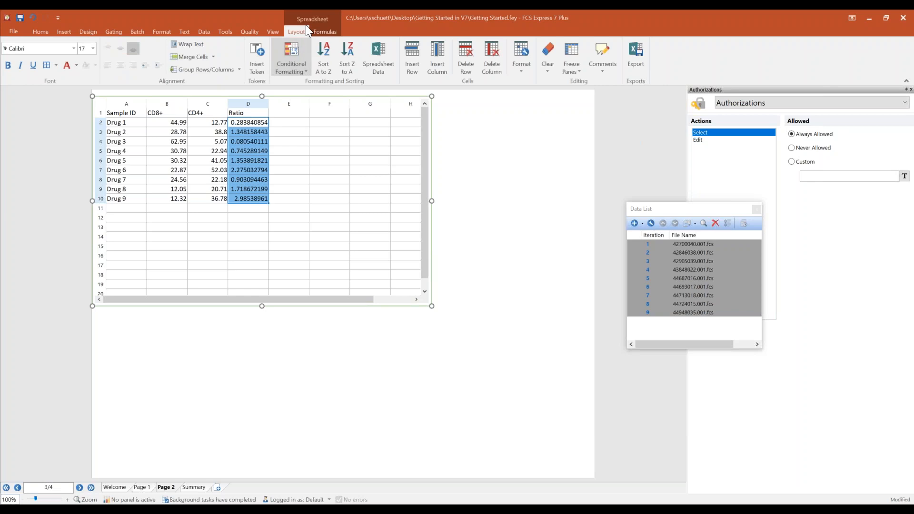
click(292, 54)
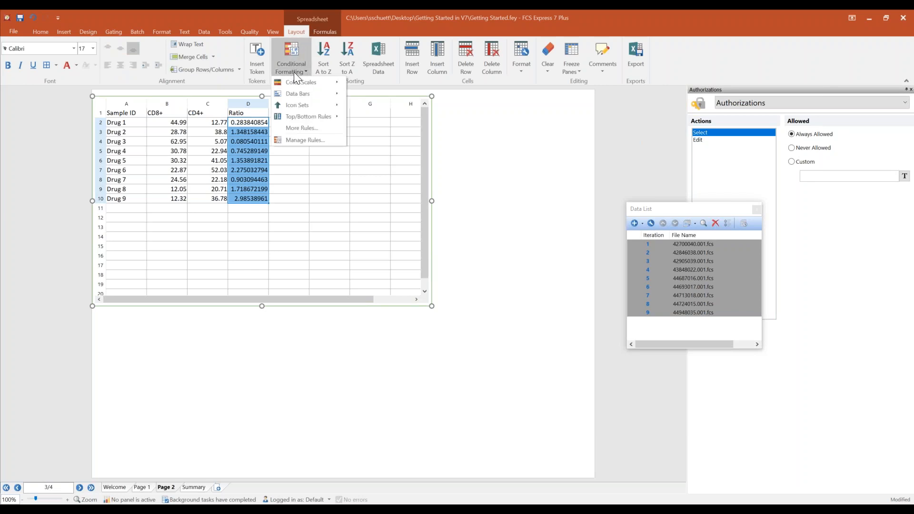
mouse_move(309, 93)
click(412, 101)
click(394, 174)
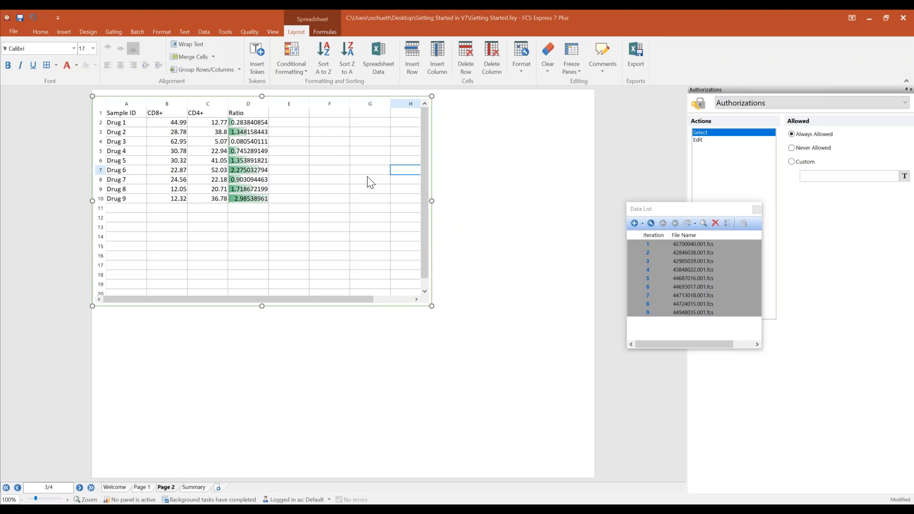
Step: Shrink the spreadsheet to columns A to D and 11 rows, and insert a bar chart beside it
drag(430, 304, 284, 220)
click(298, 293)
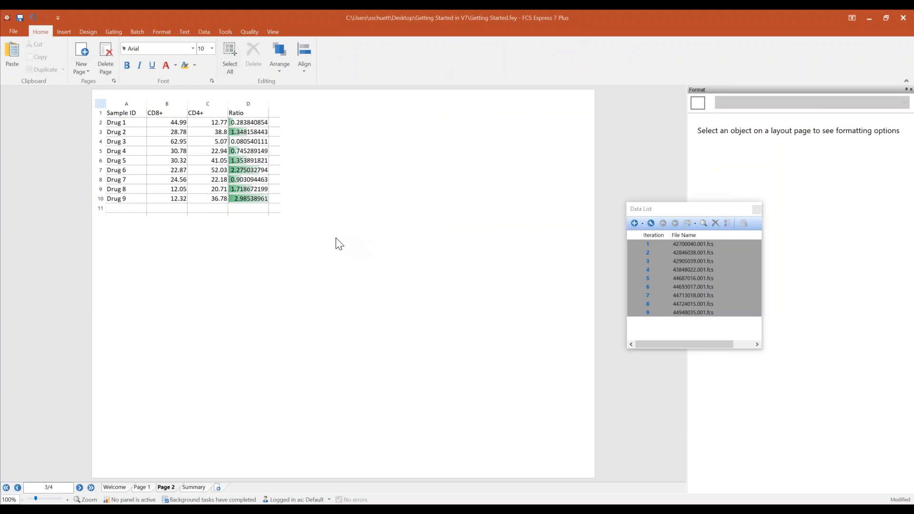
click(62, 34)
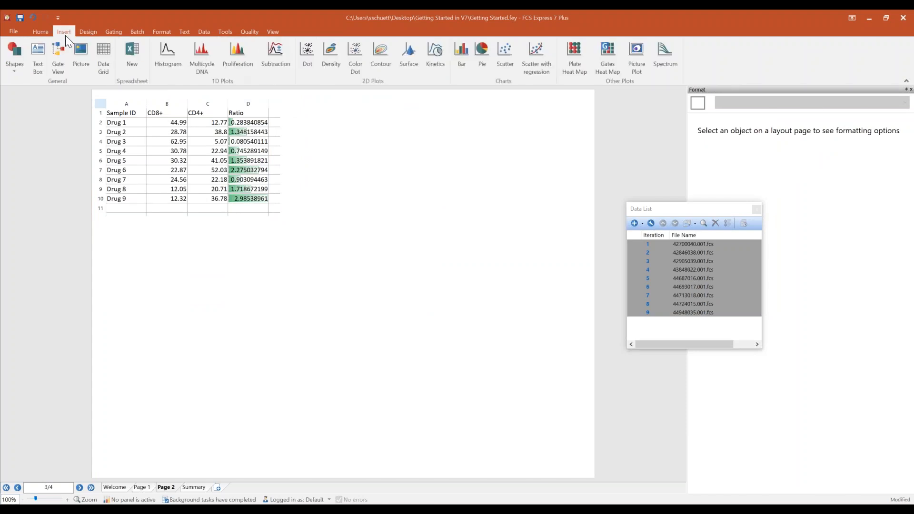
click(463, 57)
drag(307, 100, 575, 244)
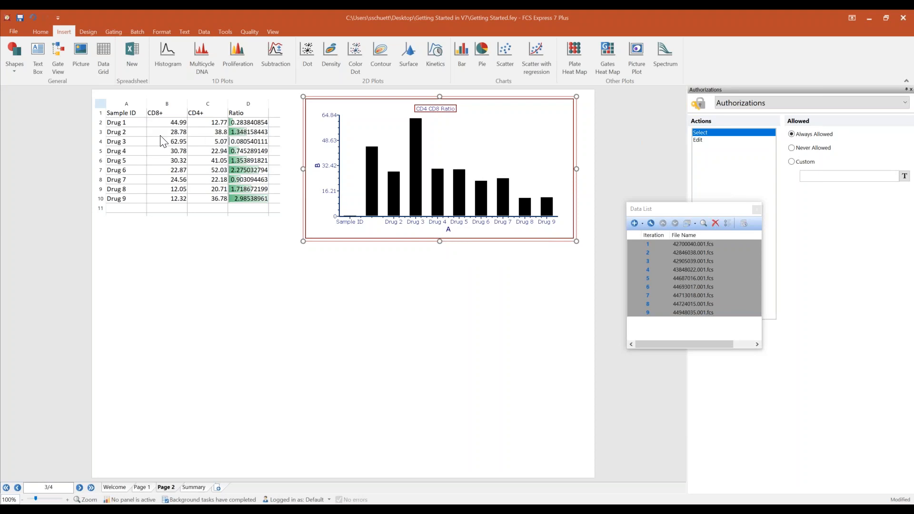
Step: Use the spreadsheet's first-row values as labels and plot the Ratio column on the bar chart's Y axis
click(135, 133)
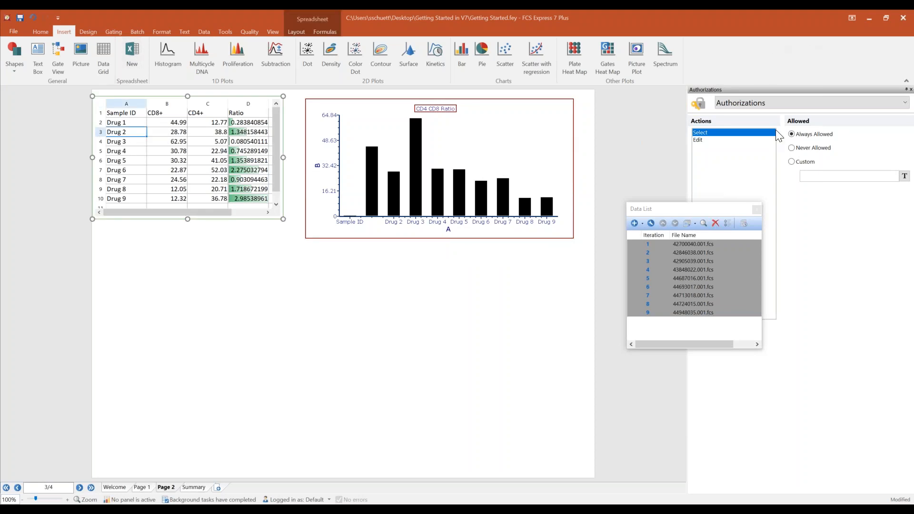
click(736, 105)
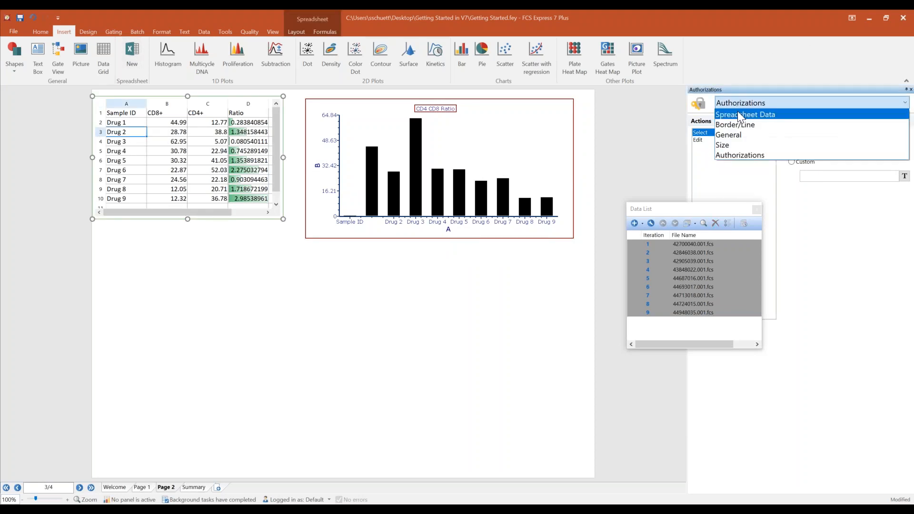
click(738, 115)
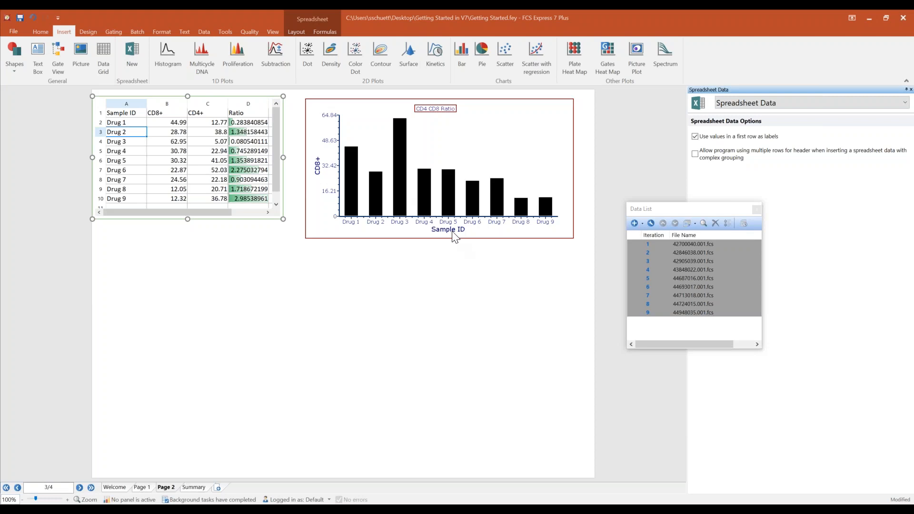
click(319, 167)
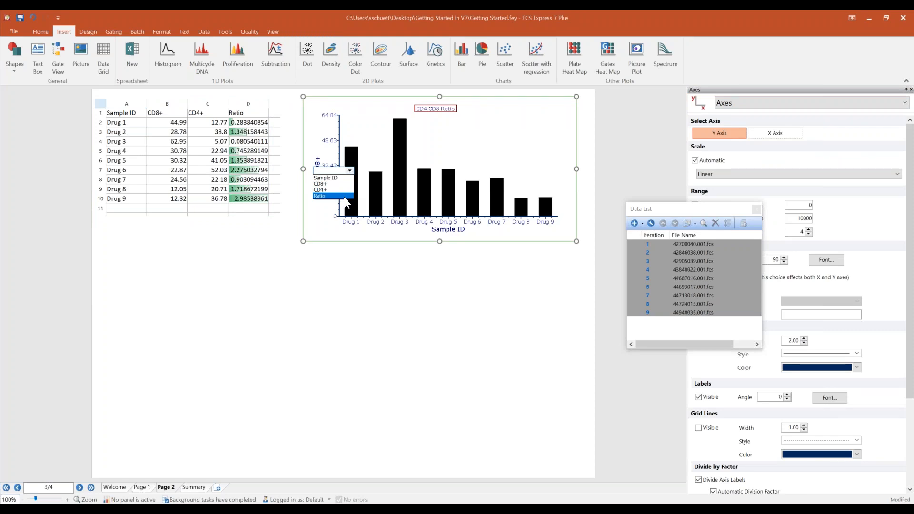
click(344, 196)
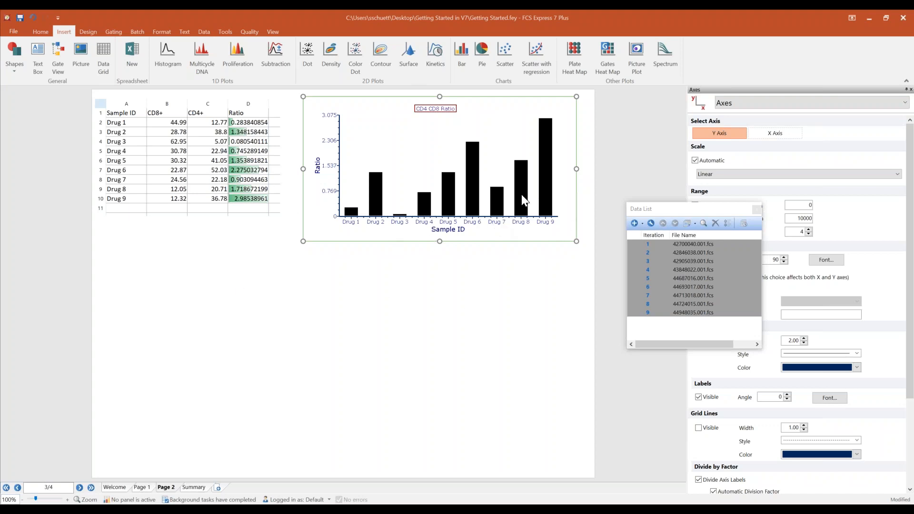
Step: Format the CD4 CD8 Ratio overlay of the bar chart with orange bars in a Cone shape, keeping the Data List clear of the options
click(667, 208)
drag(618, 264, 519, 349)
click(513, 168)
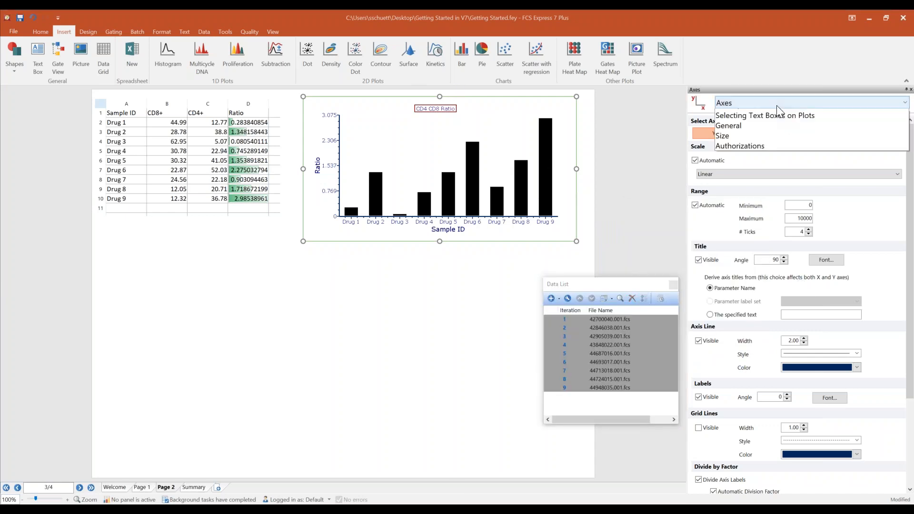
click(776, 105)
click(750, 126)
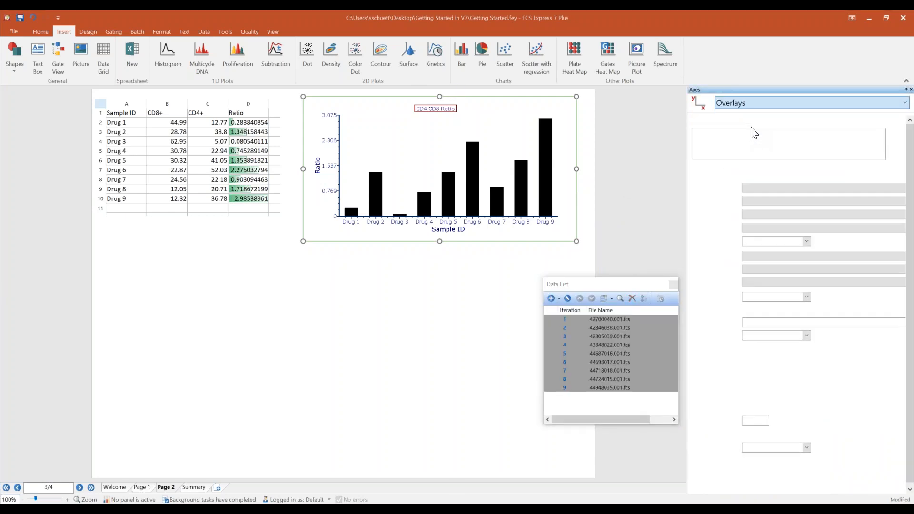
click(808, 296)
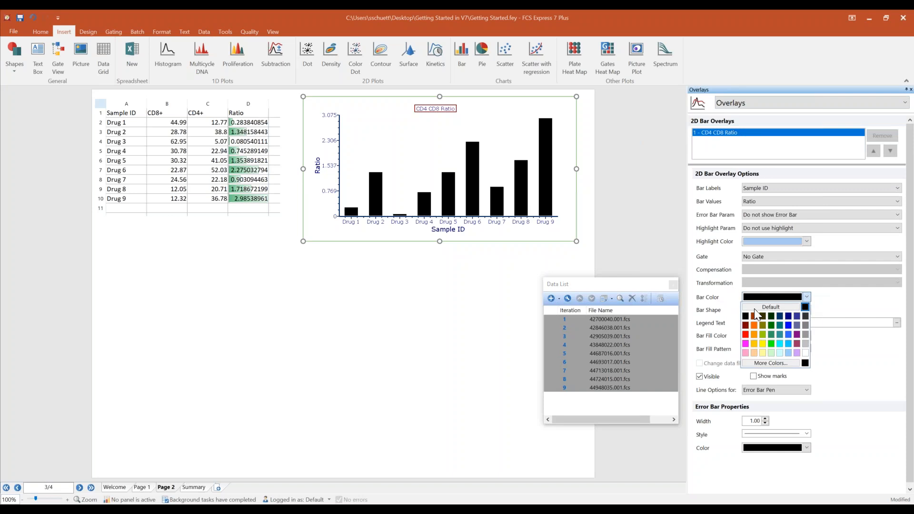
click(755, 334)
click(758, 310)
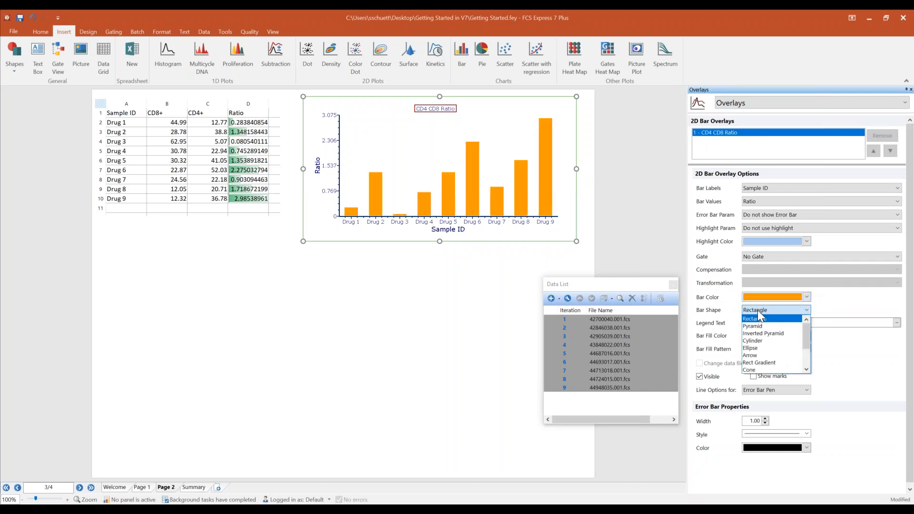
click(750, 368)
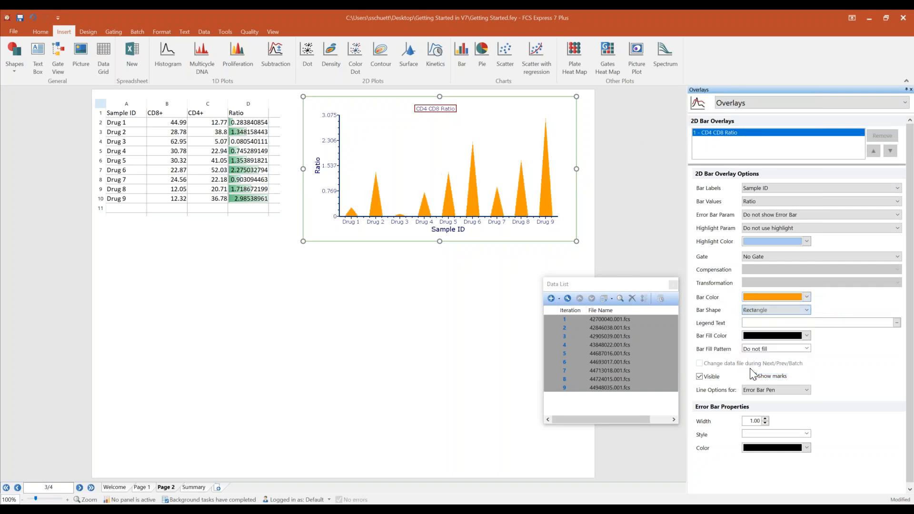
Step: Show Page 2 and Page 1 side by side in a vertical two-page view, widening the Page 2 pane to fit the whole chart
click(273, 31)
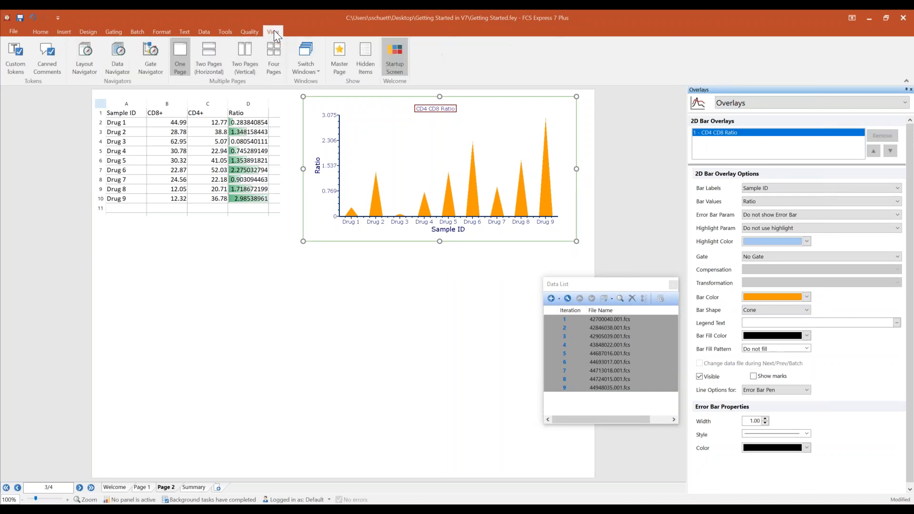
click(250, 56)
click(482, 491)
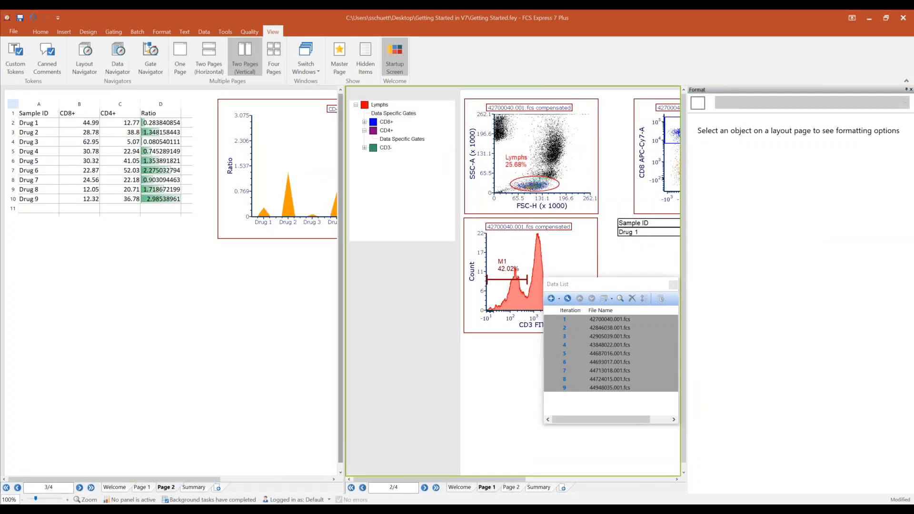
drag(344, 356, 509, 356)
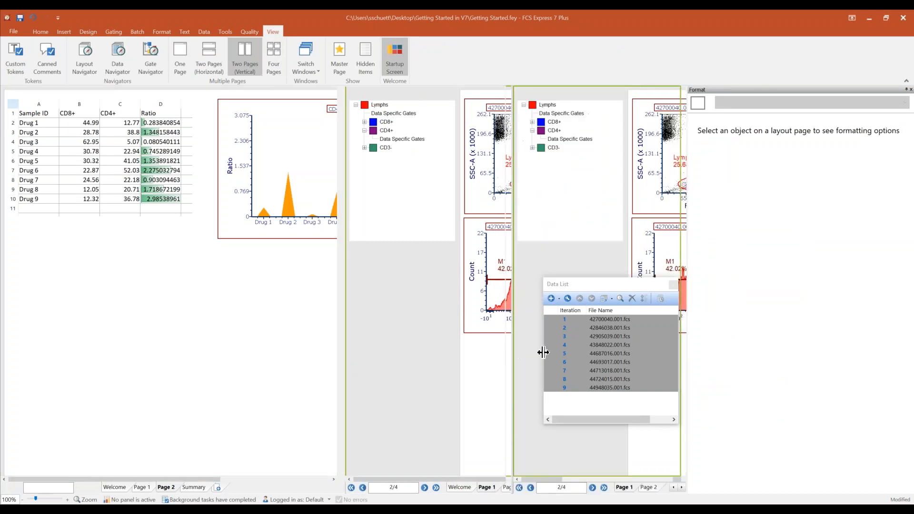
Step: Shift the Lymphs gate slightly to the left on Page 1's FSC-H versus SSC-A plot
click(678, 479)
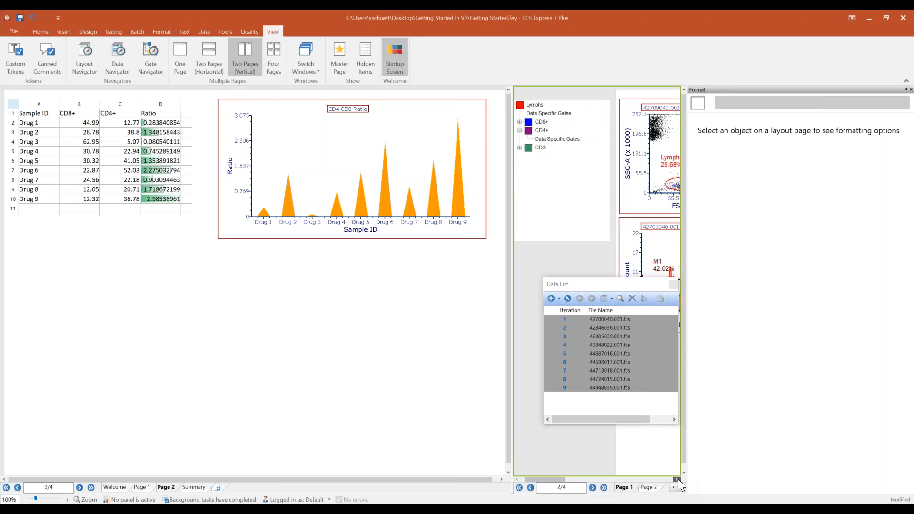
click(678, 479)
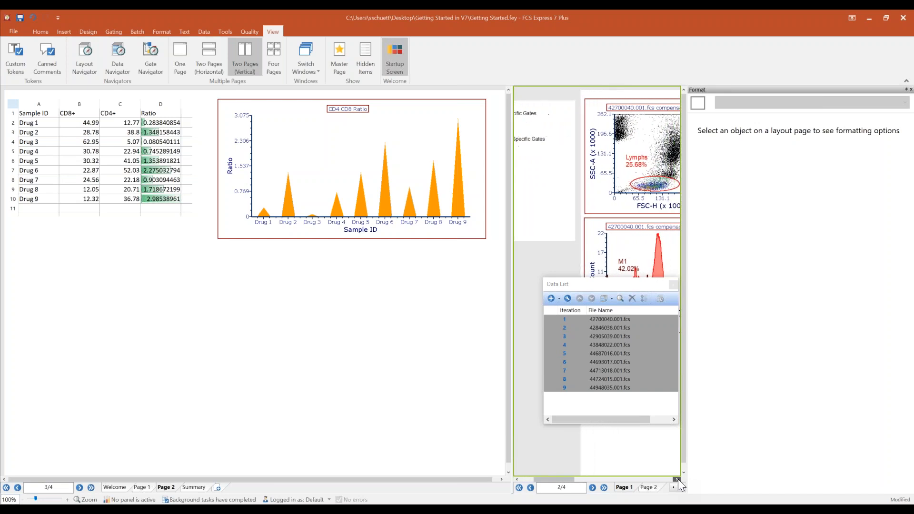
click(645, 186)
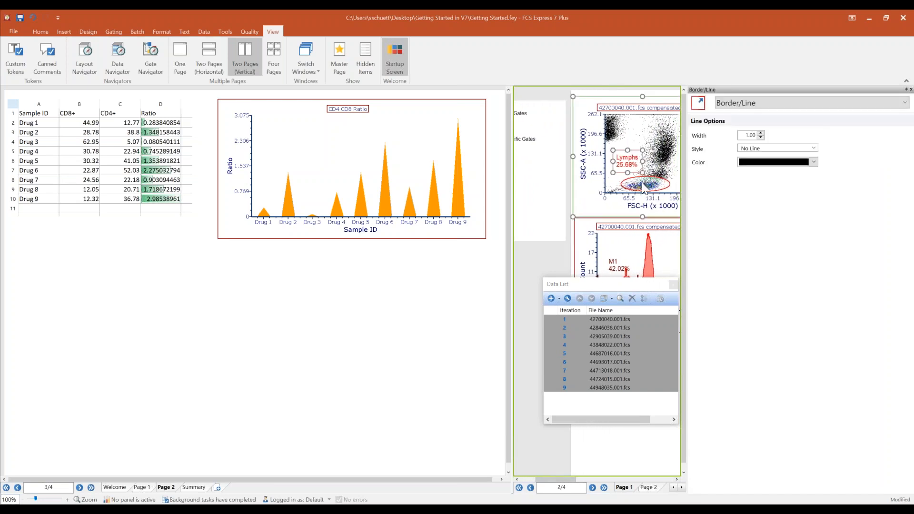
mouse_move(645, 186)
mouse_down()
mouse_move(626, 164)
mouse_move(643, 183)
mouse_move(661, 174)
mouse_move(650, 190)
mouse_move(651, 183)
mouse_move(641, 186)
mouse_up()
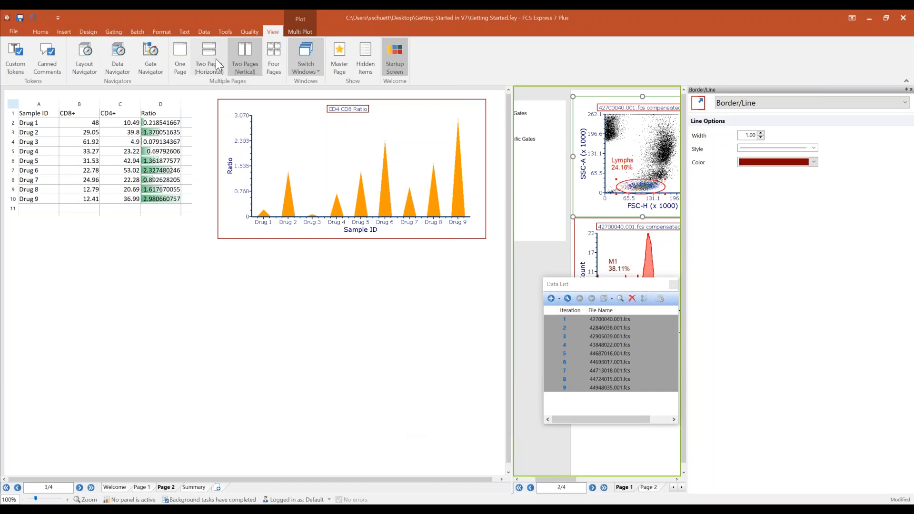
Step: Return to the one-page view and go to the Summary page with the Data List closed
click(178, 57)
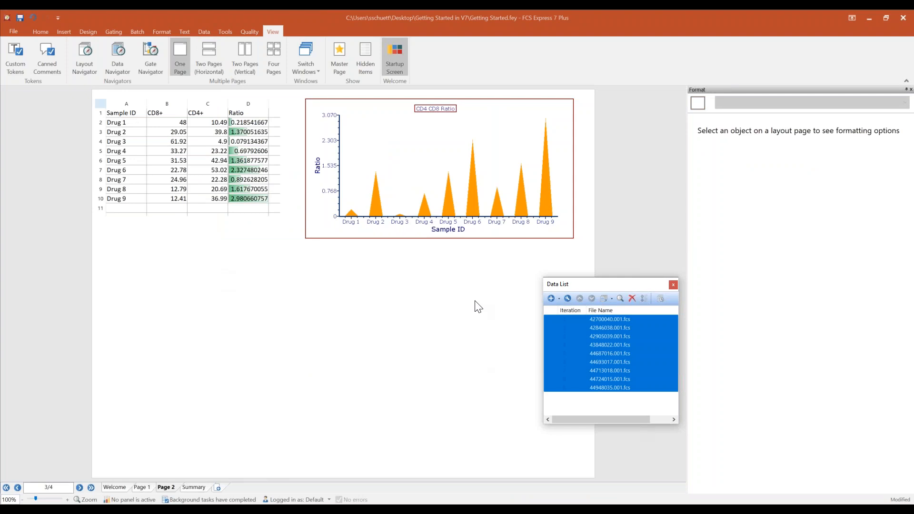
click(63, 30)
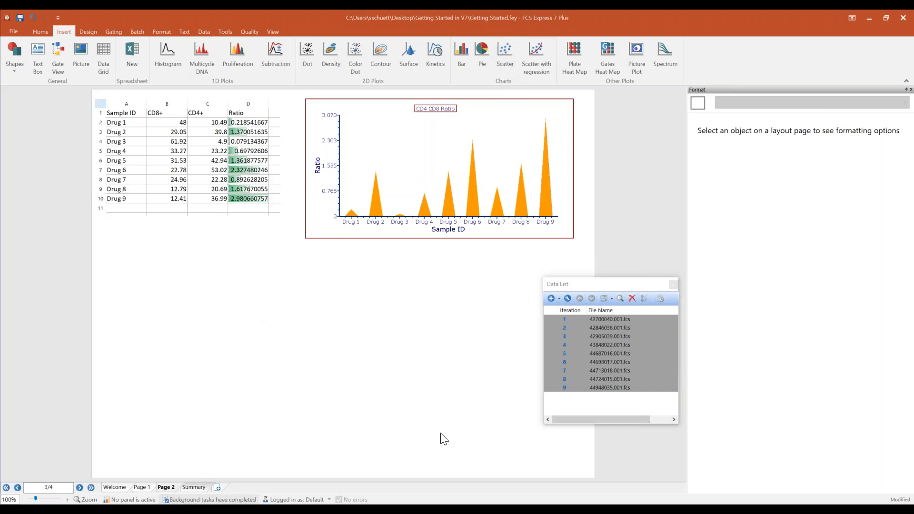
click(674, 285)
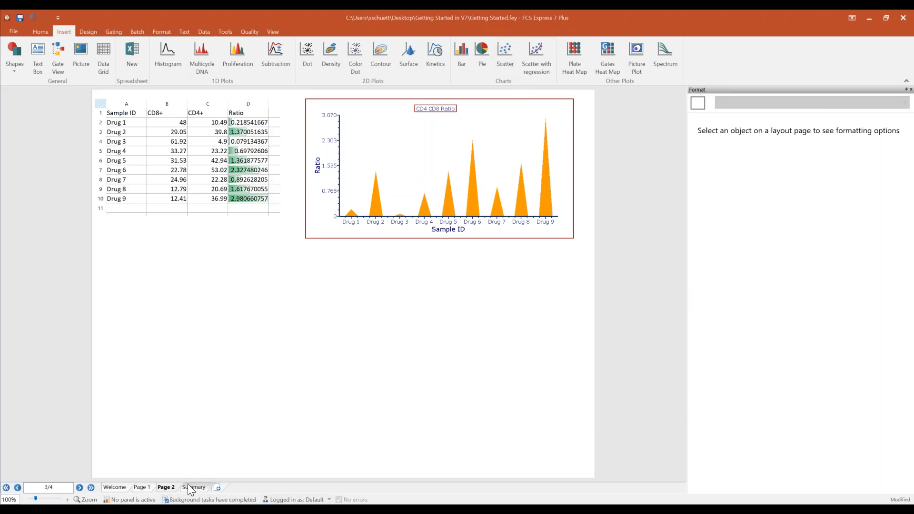
click(206, 488)
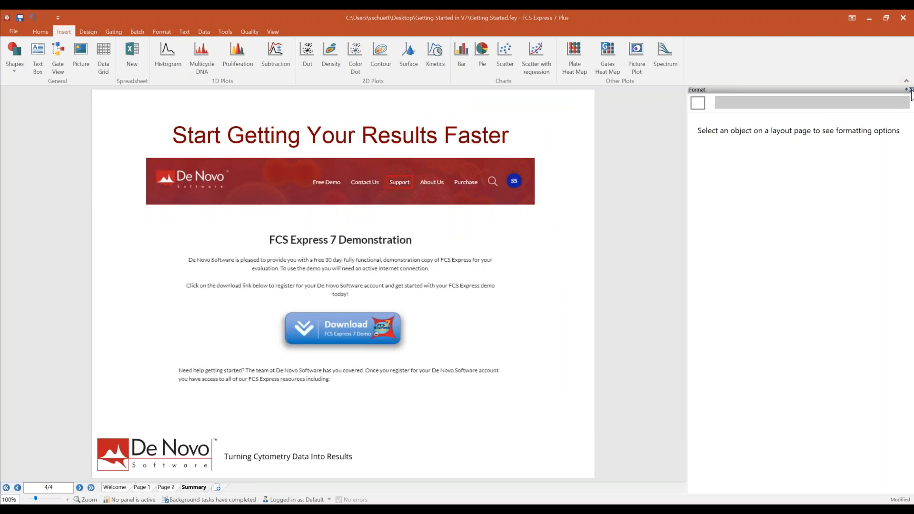